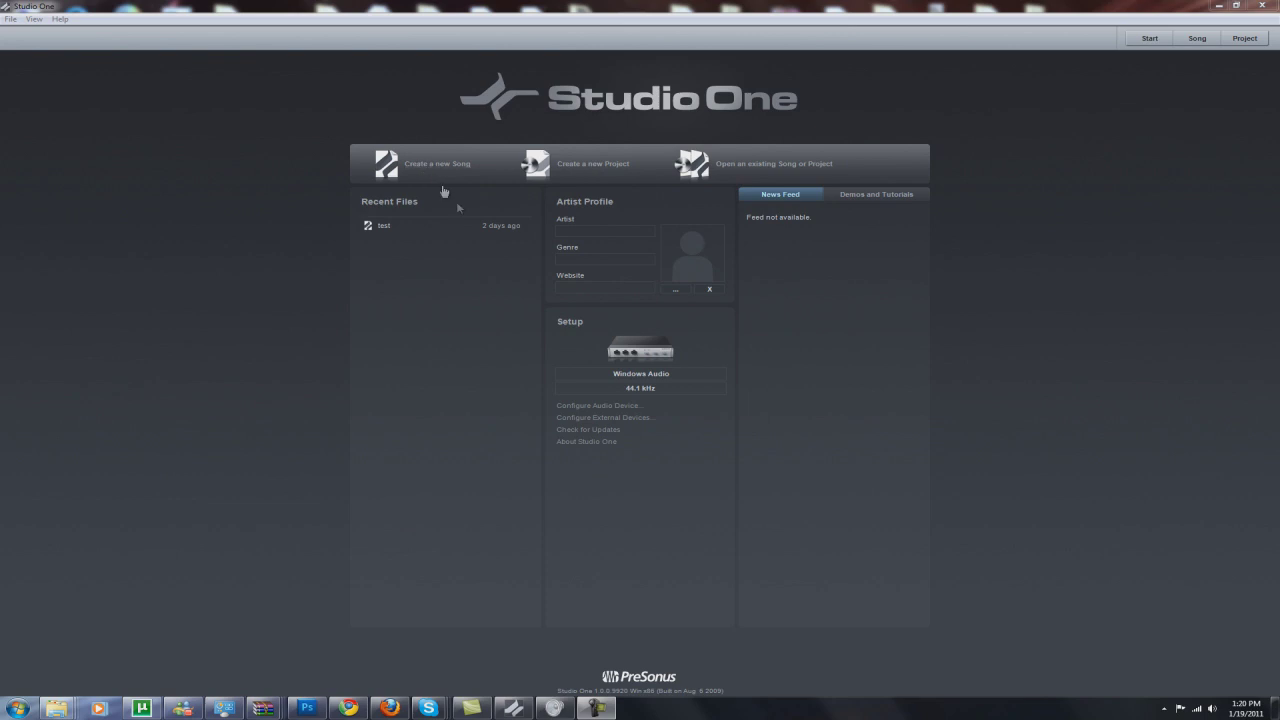
Create an empty song titled 'Testing sound', keeping 24 Bit resolution and the Bars timebase.
{"action": "left_click", "coordinate": [441, 170]}
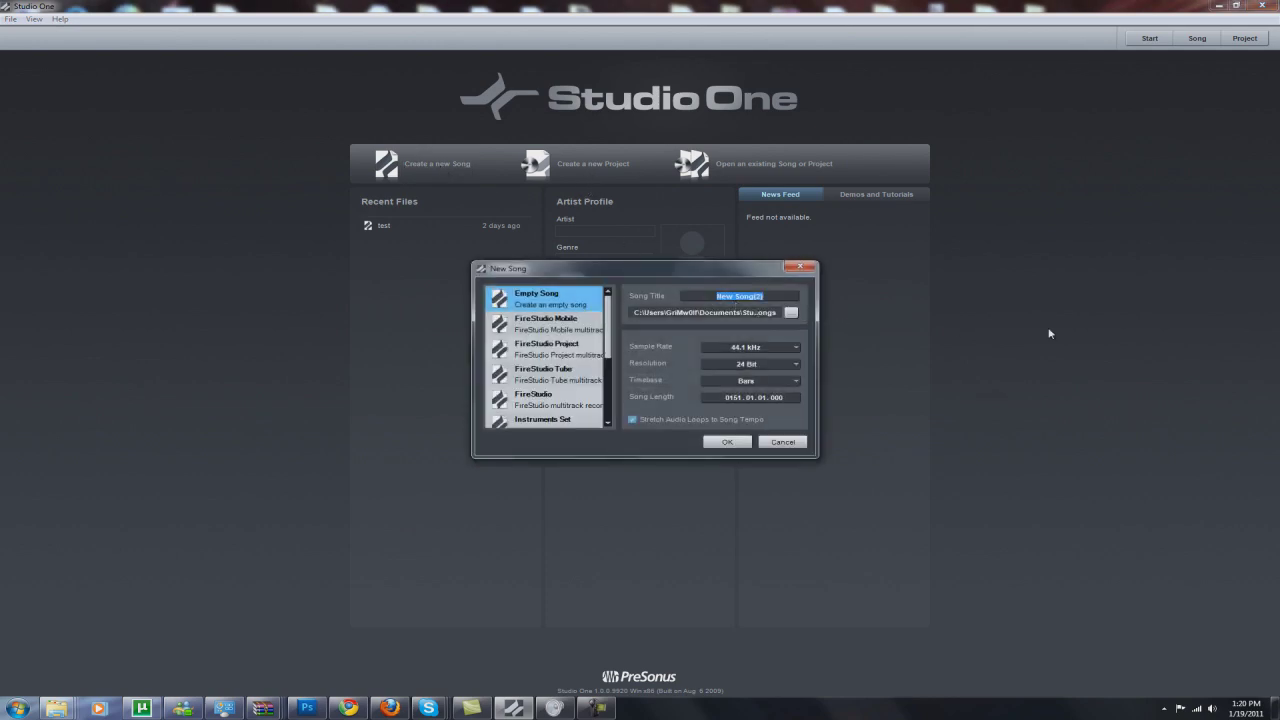
{"action": "type", "text": "Testing sound"}
{"action": "left_click", "coordinate": [786, 365]}
{"action": "left_click", "coordinate": [786, 366]}
{"action": "left_click", "coordinate": [788, 381]}
{"action": "left_click", "coordinate": [788, 385]}
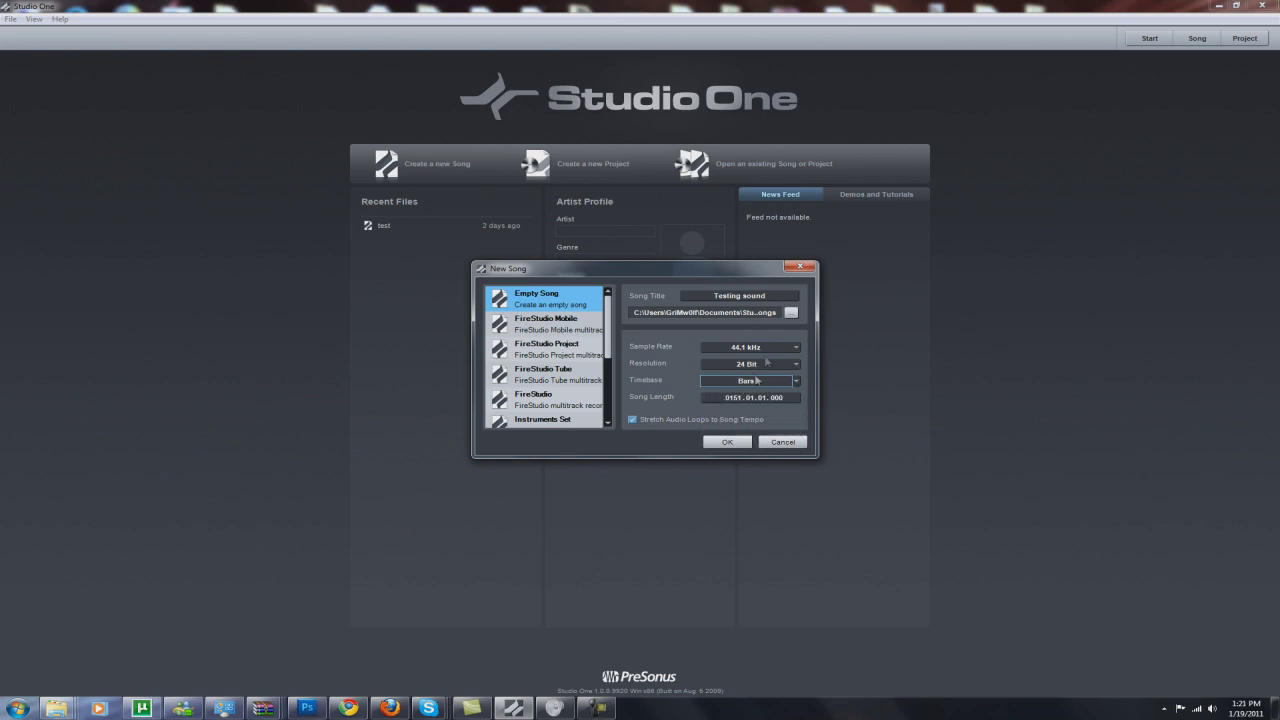
{"action": "left_click", "coordinate": [789, 313]}
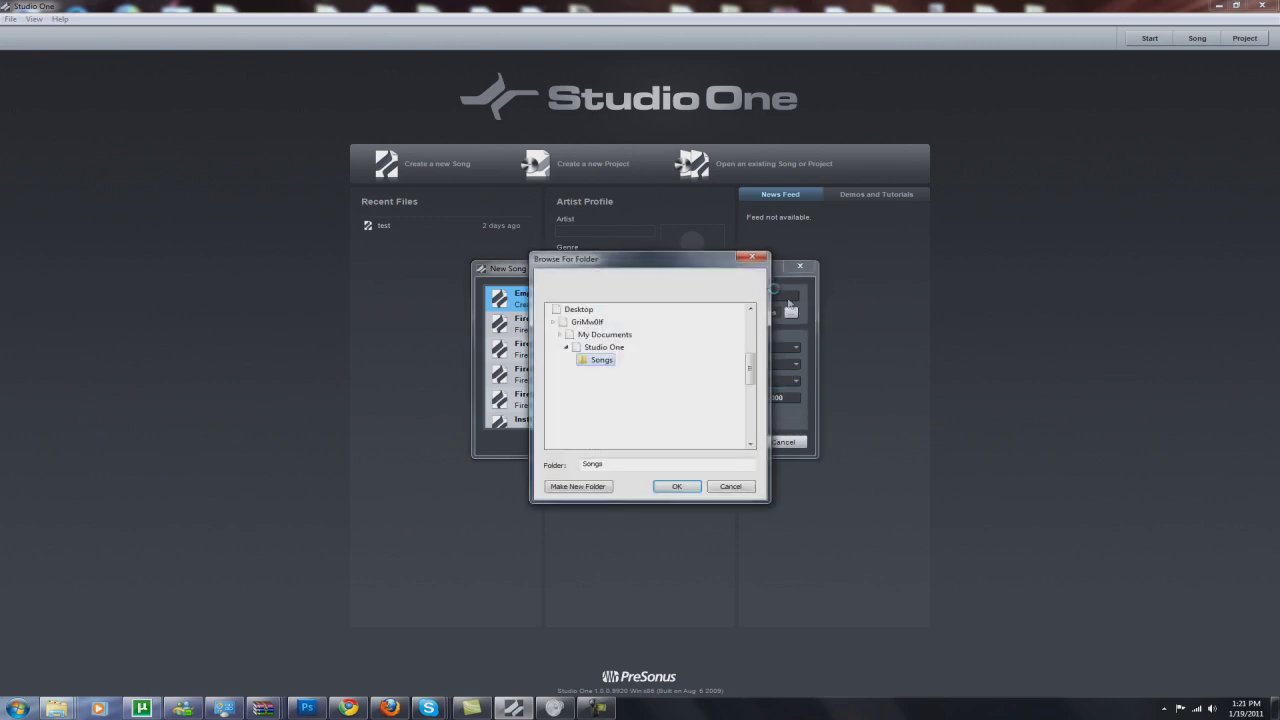
{"action": "left_click", "coordinate": [750, 259]}
{"action": "left_click", "coordinate": [727, 442]}
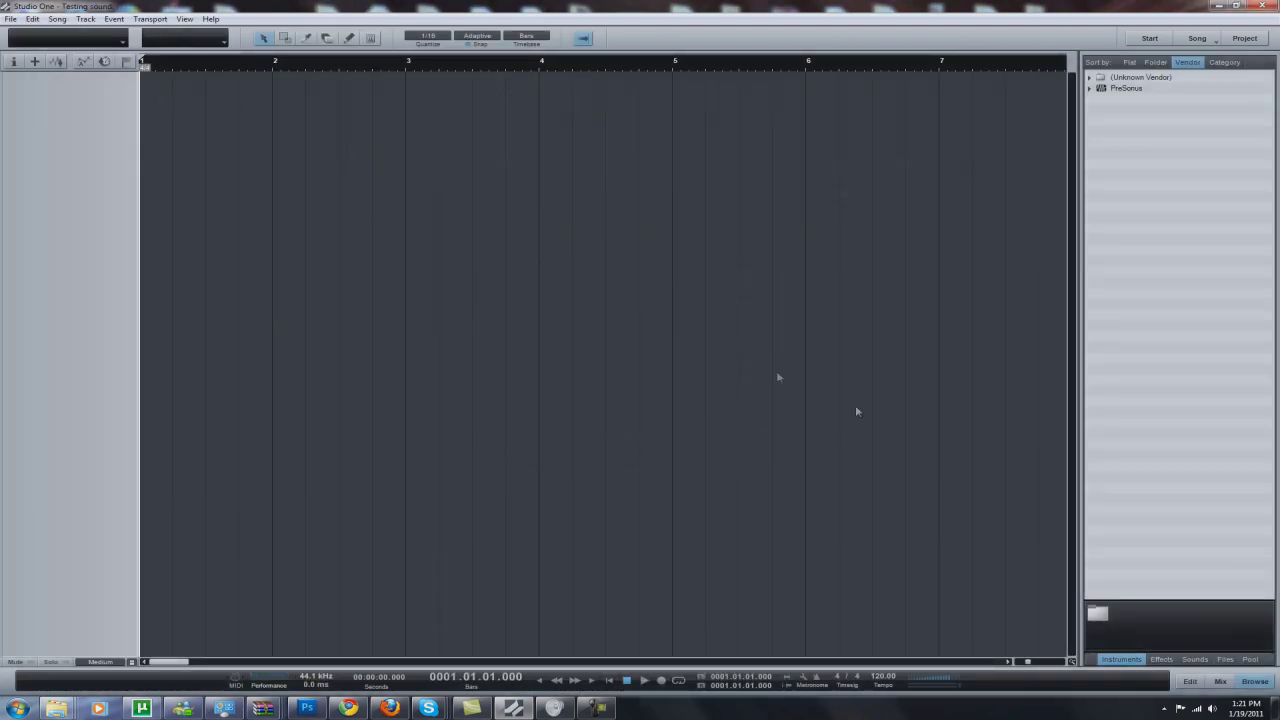
Drop Arp 02.wav from the Acid loops folder onto a new track at bar 1 and play it.
{"action": "left_click", "coordinate": [1193, 686]}
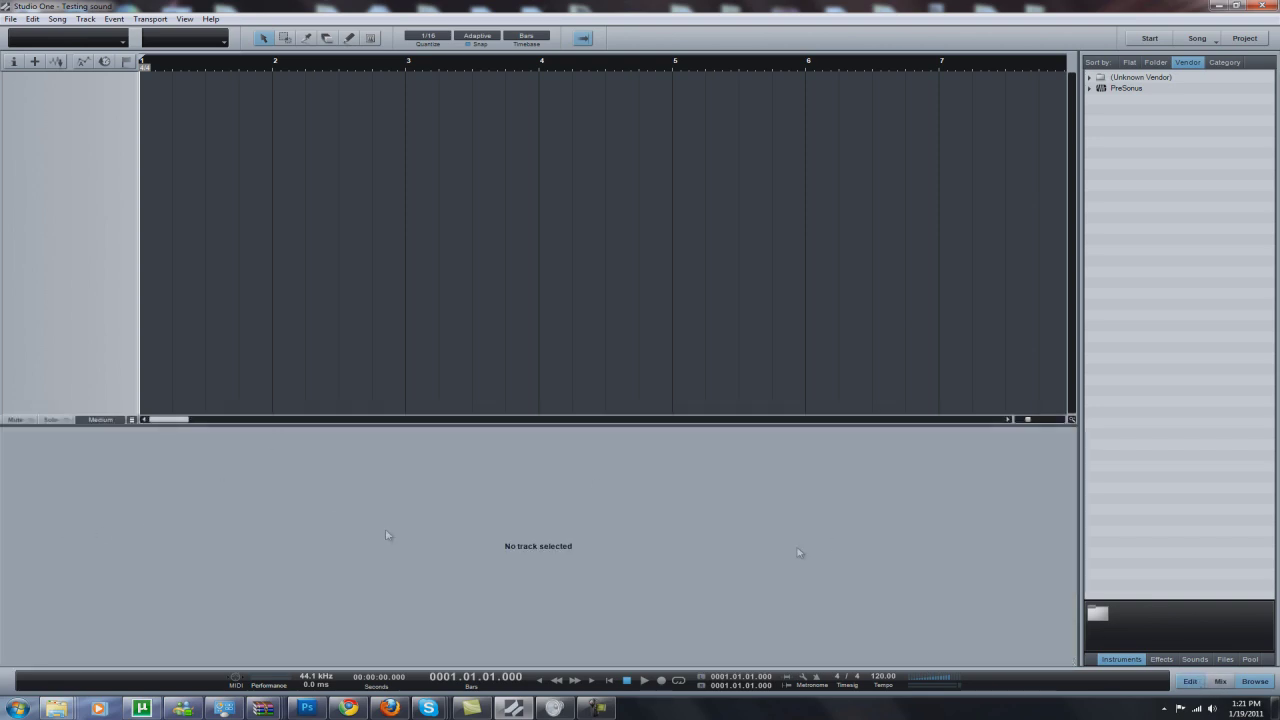
{"action": "left_click", "coordinate": [1224, 659]}
{"action": "double_click", "coordinate": [1140, 89]}
{"action": "left_click_drag", "start_coordinate": [1146, 207], "coordinate": [152, 95]}
{"action": "key", "text": "space"}
{"action": "key", "text": "space"}
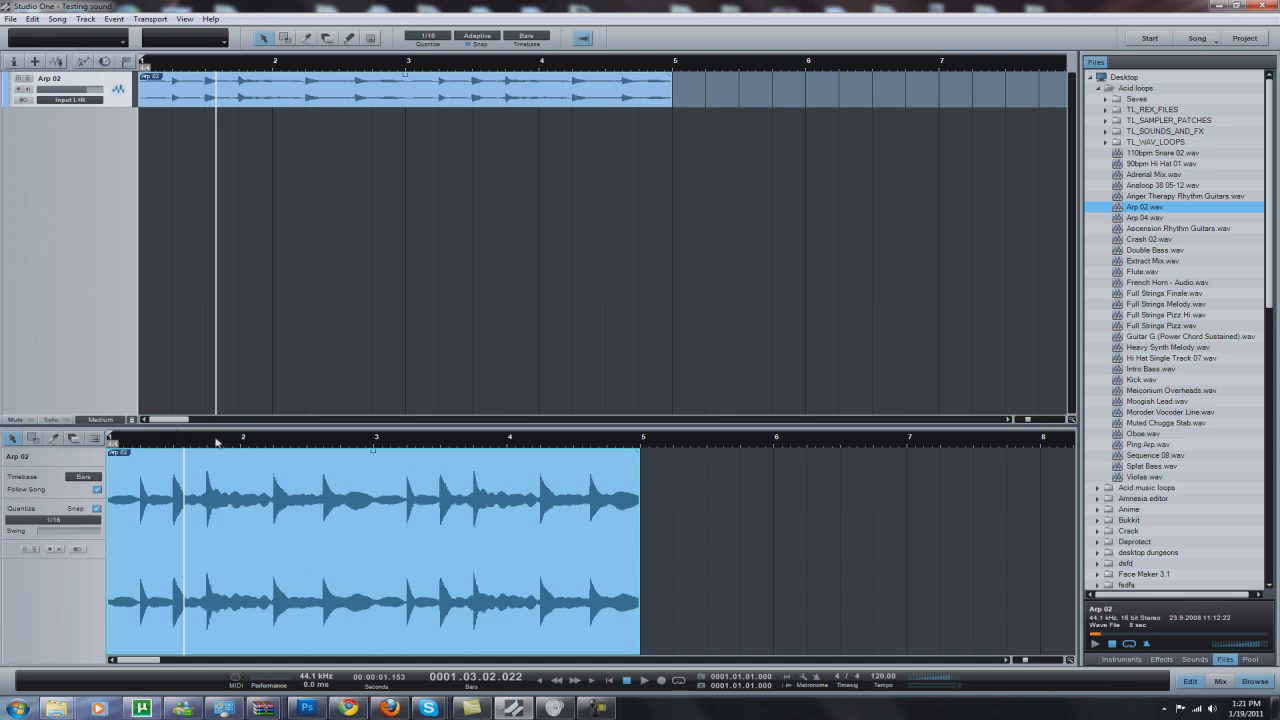
Set a loop range from bar 2 to nearly bar 4 and place the playhead just past bar 4.
{"action": "left_click_drag", "start_coordinate": [258, 430], "coordinate": [481, 432]}
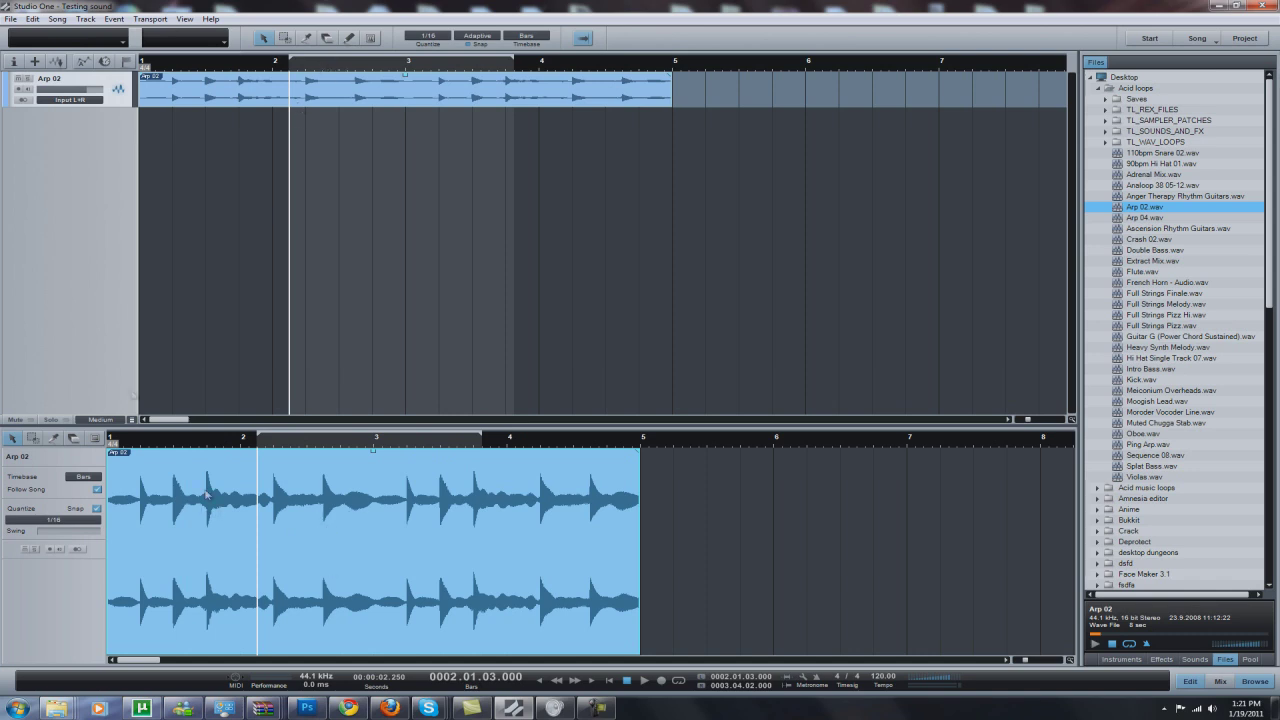
{"action": "left_click", "coordinate": [163, 447]}
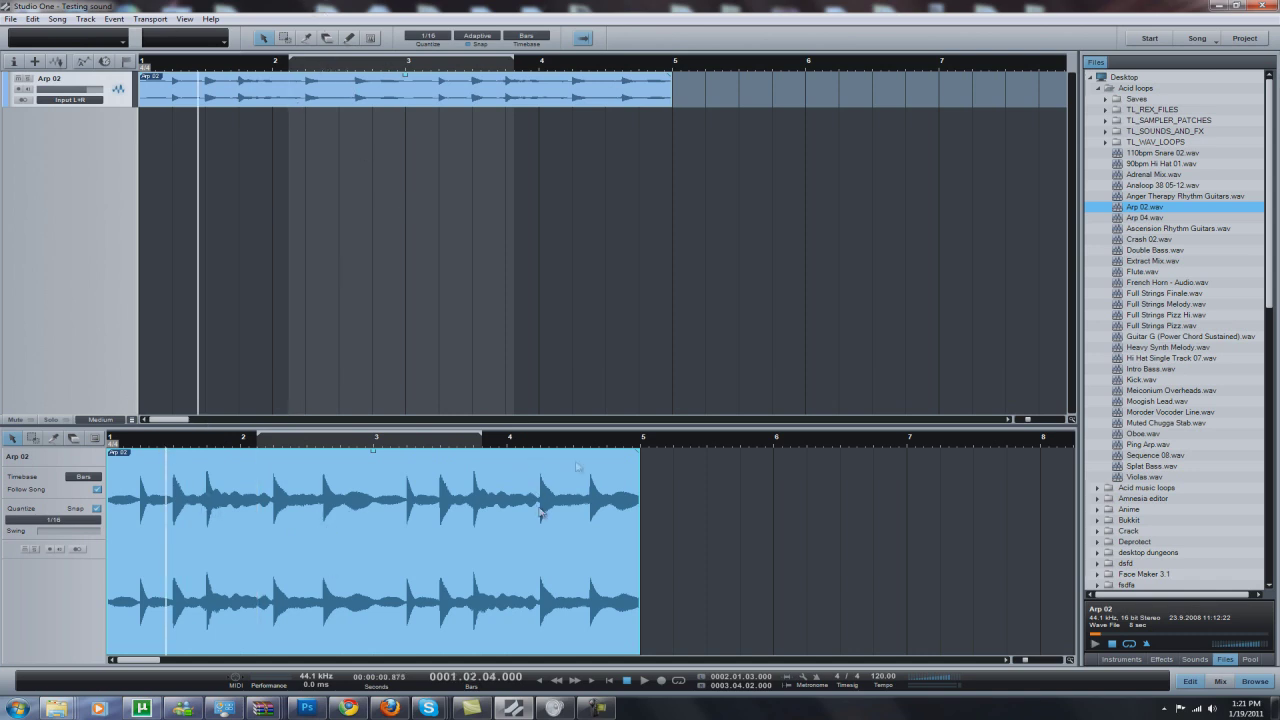
{"action": "left_click", "coordinate": [535, 440]}
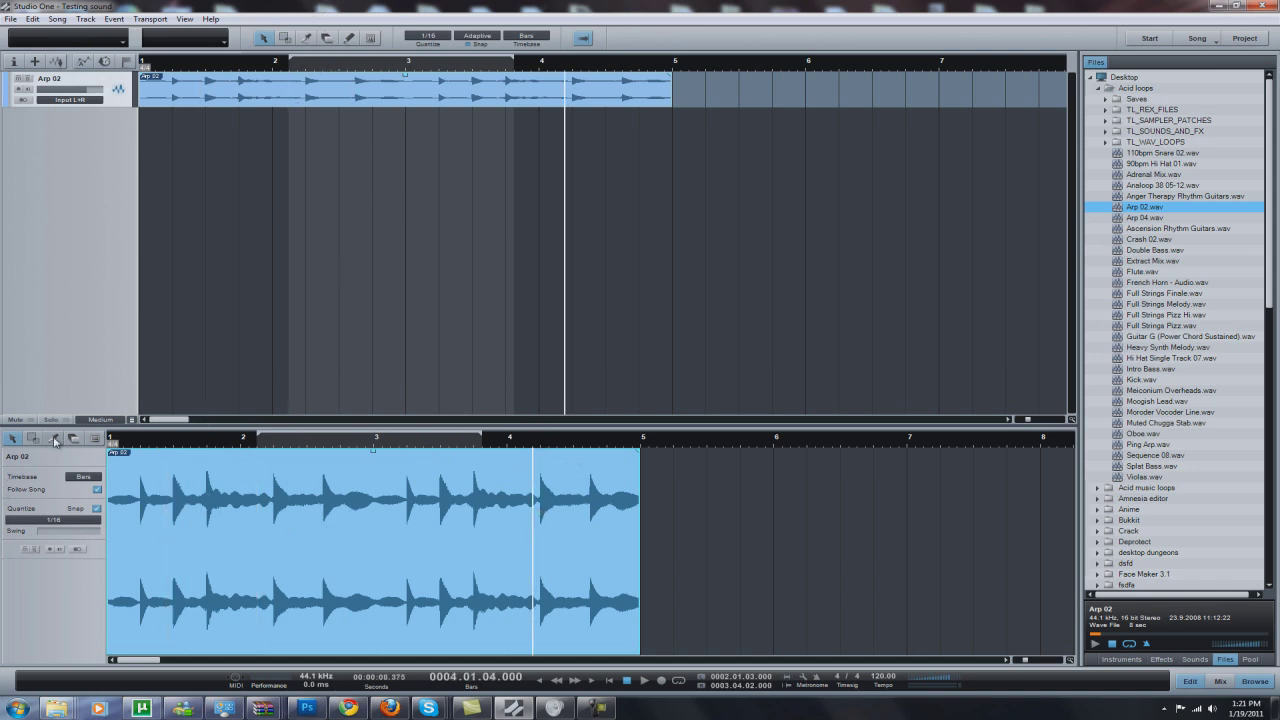
Split the Arp 02 event at the playhead, erase both parts, undo the erasures, then shift it later.
{"action": "left_click", "coordinate": [55, 440]}
{"action": "left_click", "coordinate": [437, 535]}
{"action": "left_click", "coordinate": [76, 438]}
{"action": "left_click", "coordinate": [470, 553]}
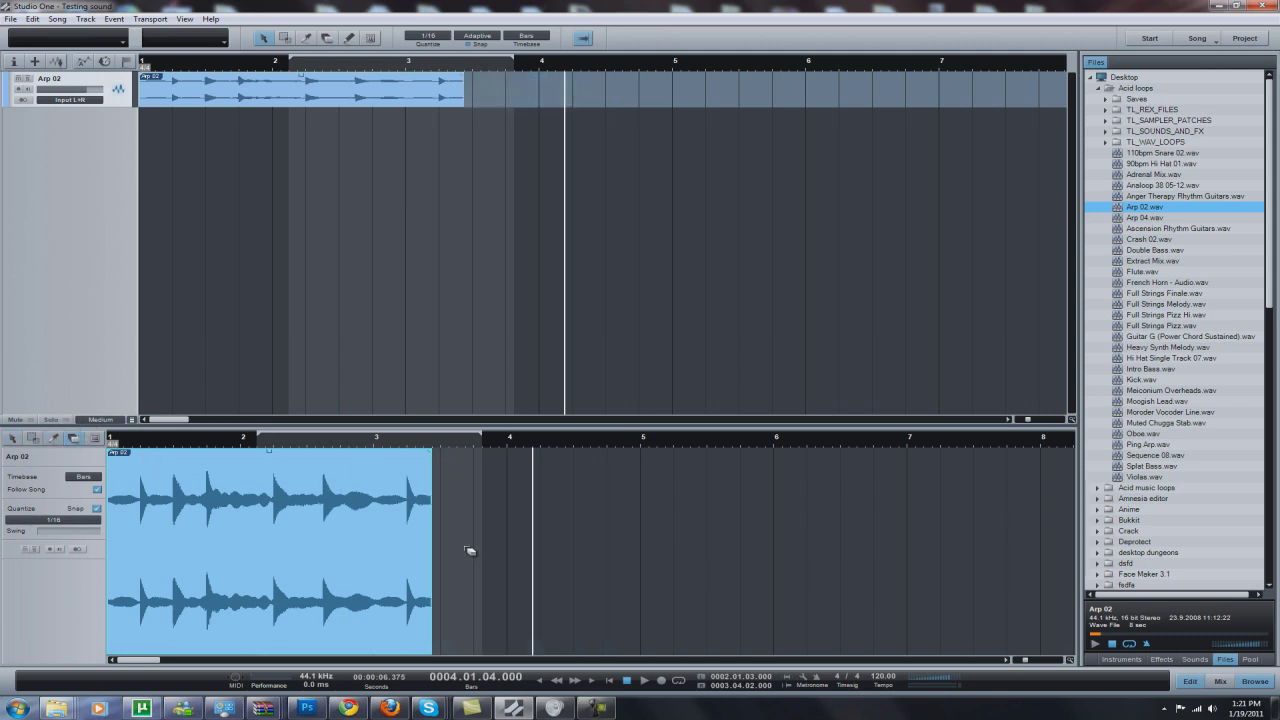
{"action": "left_click", "coordinate": [309, 588]}
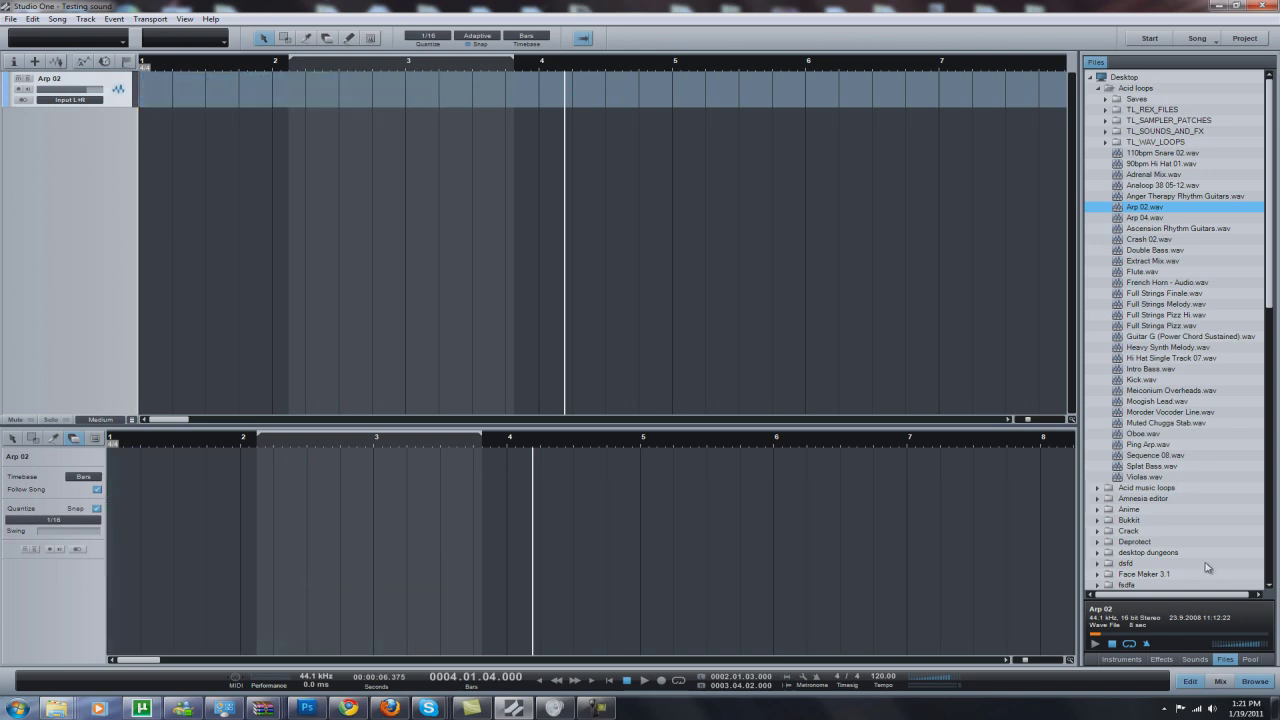
{"action": "key", "text": "ctrl+z"}
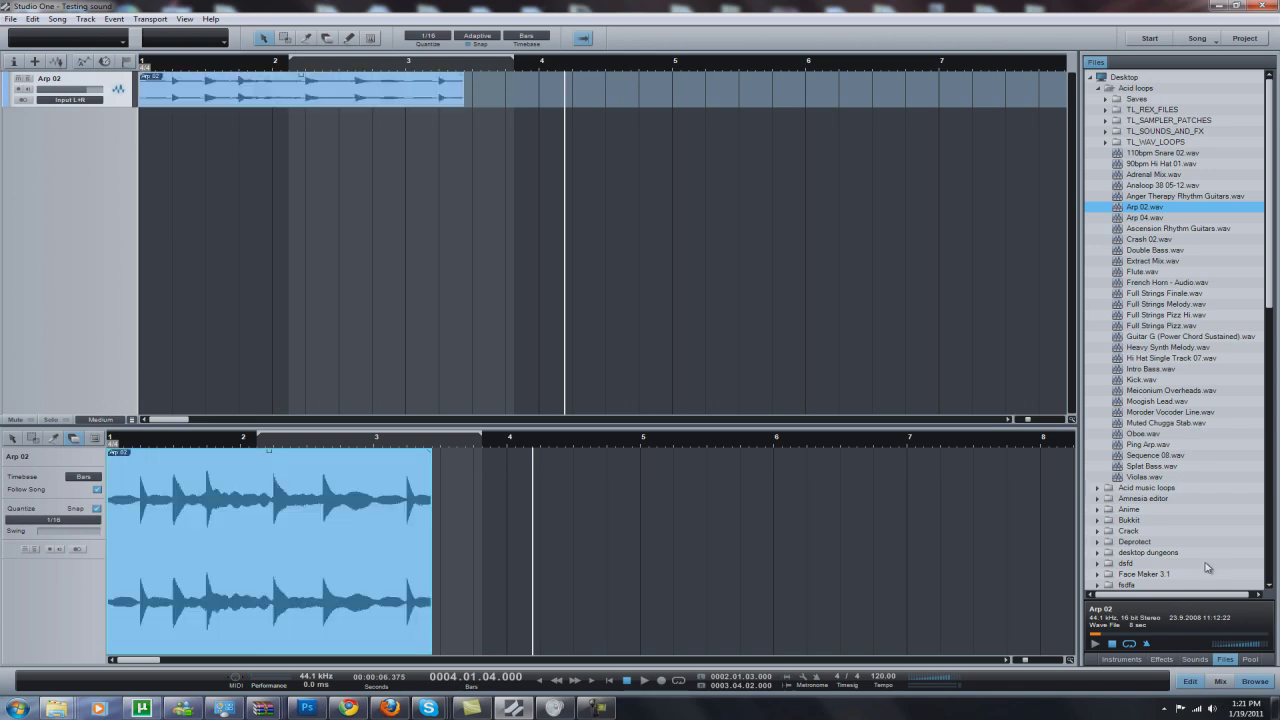
{"action": "key", "text": "ctrl+z"}
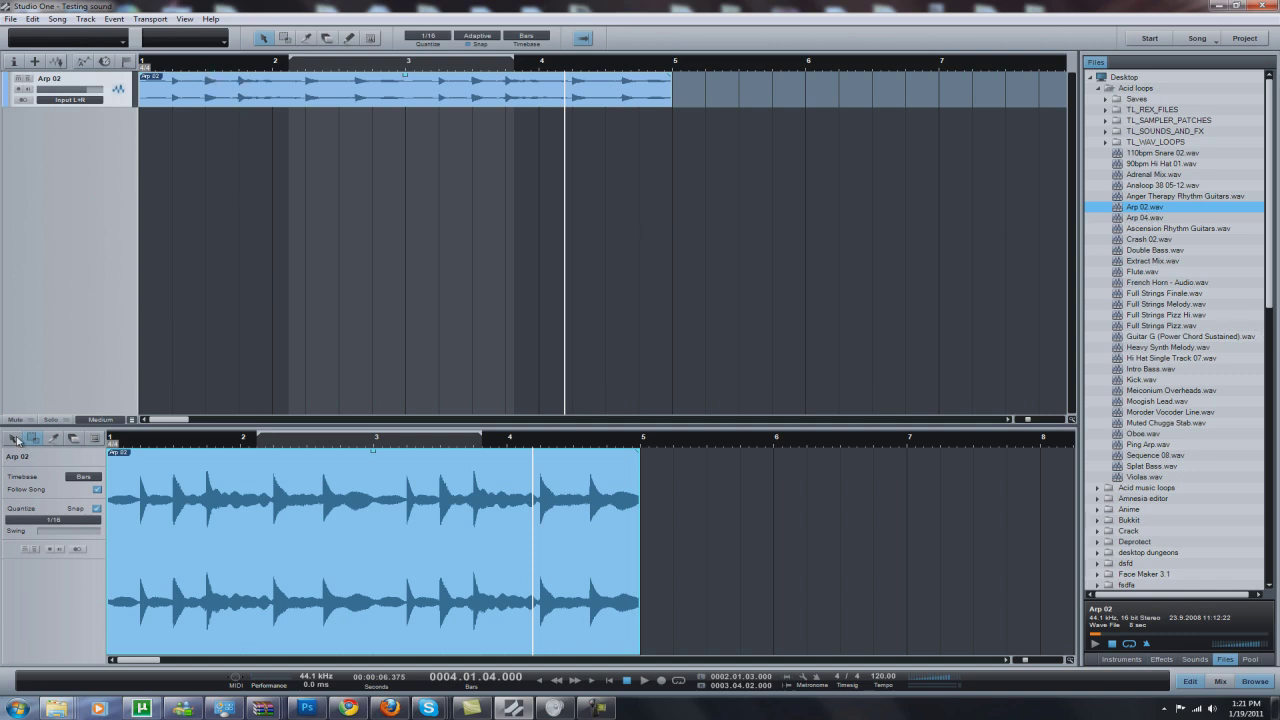
{"action": "mouse_move", "coordinate": [371, 523]}
{"action": "left_mouse_down"}
{"action": "mouse_move", "coordinate": [480, 527]}
{"action": "mouse_move", "coordinate": [365, 533]}
{"action": "left_mouse_up"}
{"action": "left_click", "coordinate": [75, 479]}
{"action": "left_click", "coordinate": [90, 489]}
{"action": "left_click", "coordinate": [86, 479]}
{"action": "left_click", "coordinate": [91, 499]}
{"action": "left_click", "coordinate": [83, 477]}
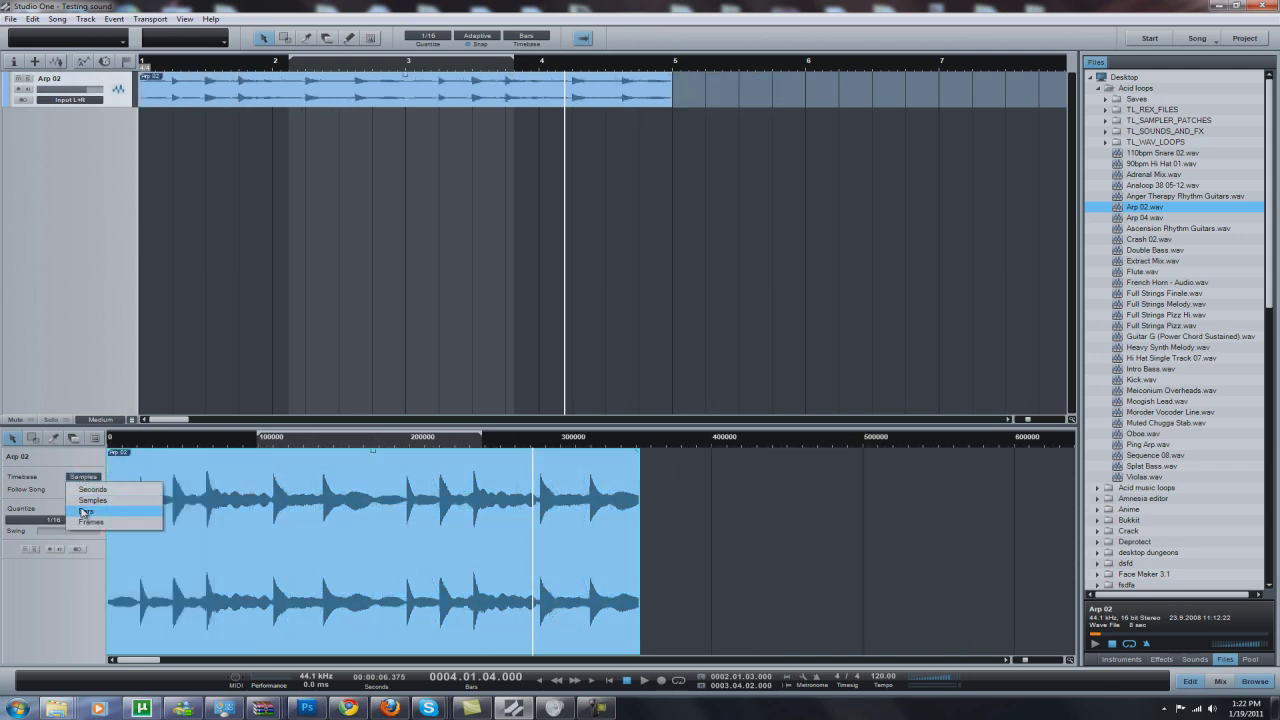
{"action": "left_click", "coordinate": [88, 522]}
{"action": "left_click", "coordinate": [74, 478]}
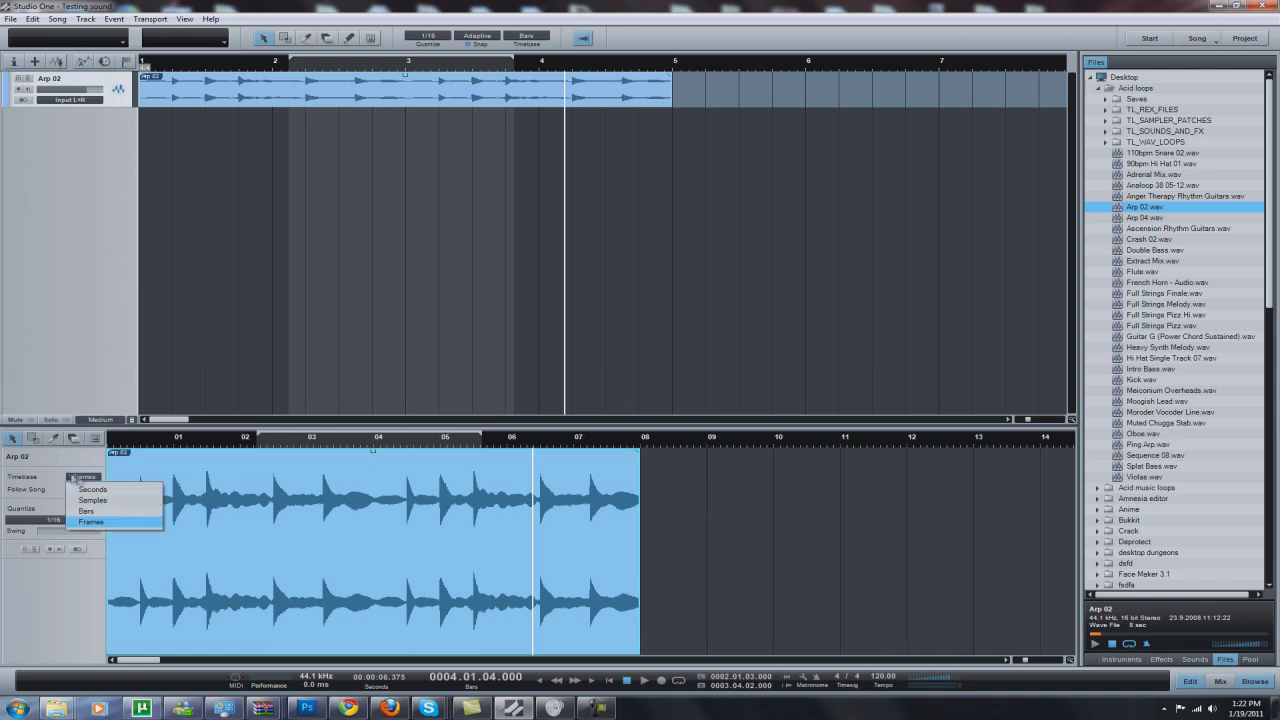
{"action": "left_click", "coordinate": [89, 513]}
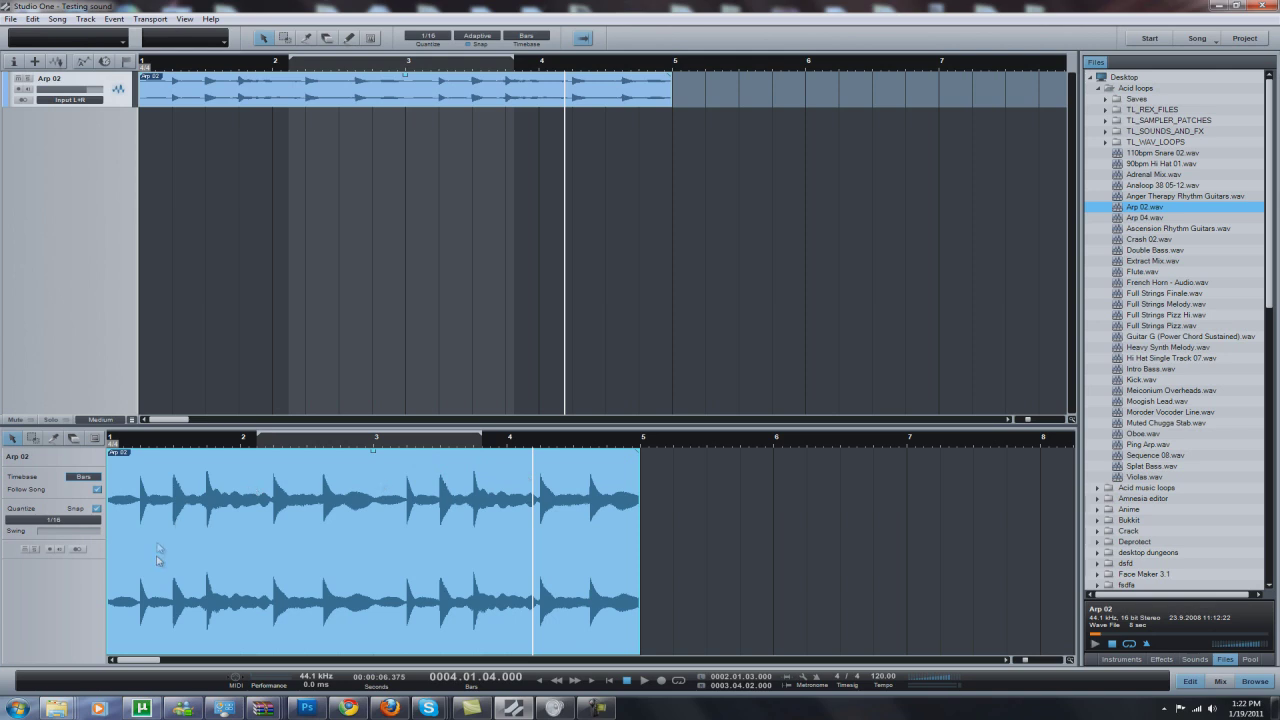
{"action": "left_click", "coordinate": [34, 438]}
Mark a range from bar 2 to near bar 4 on the Arp 02 clip, erase it, and undo the erase.
{"action": "left_click_drag", "start_coordinate": [222, 456], "coordinate": [525, 543]}
{"action": "left_click", "coordinate": [73, 438]}
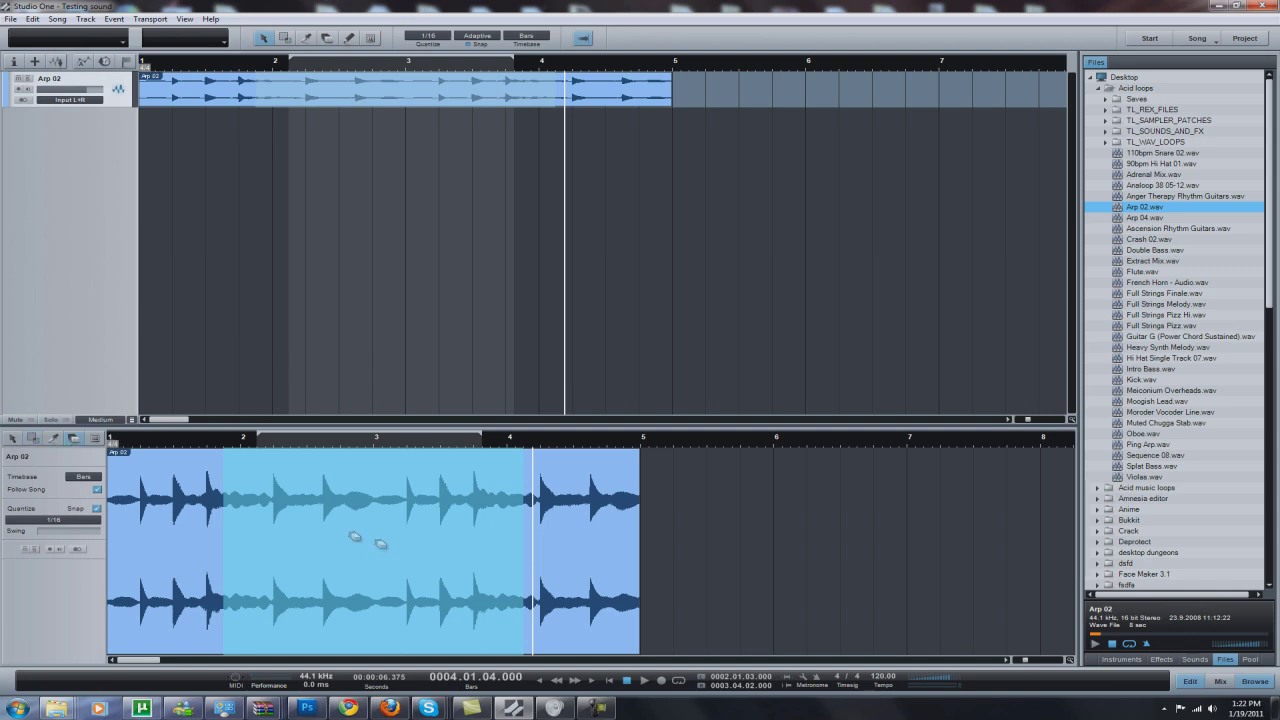
{"action": "left_click", "coordinate": [329, 506]}
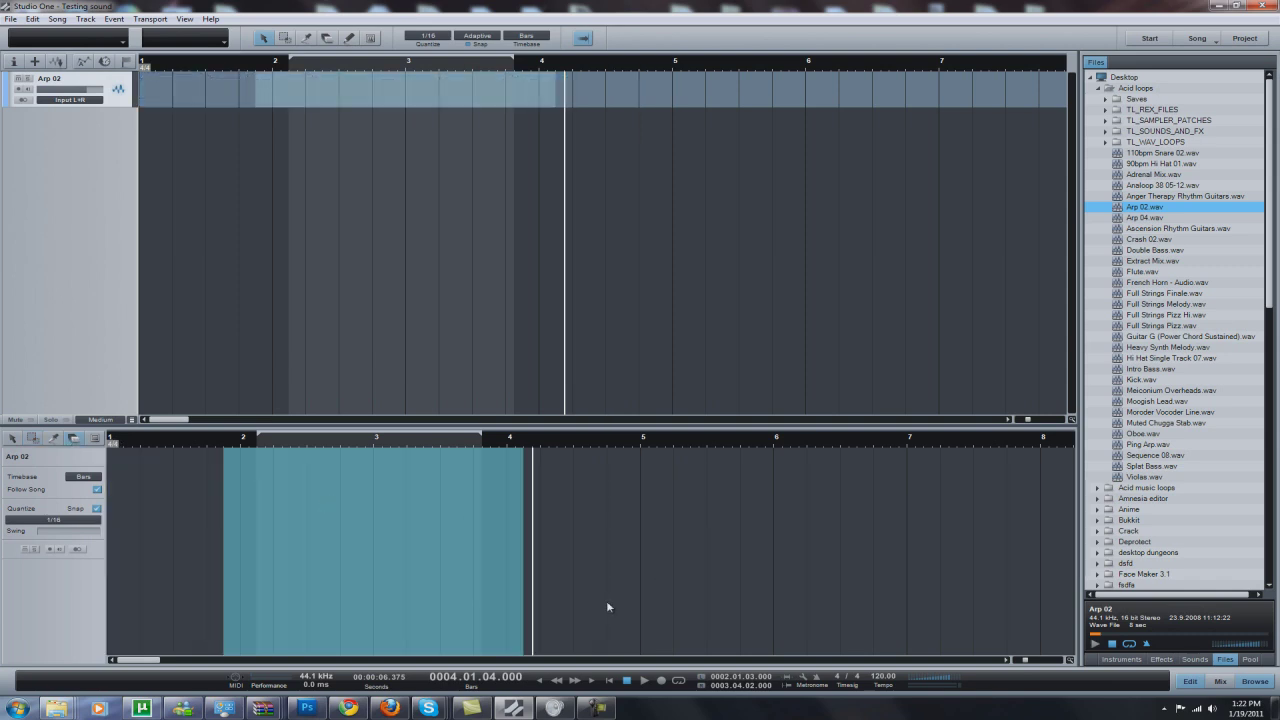
{"action": "key", "text": "ctrl+z"}
{"action": "left_click", "coordinate": [36, 438]}
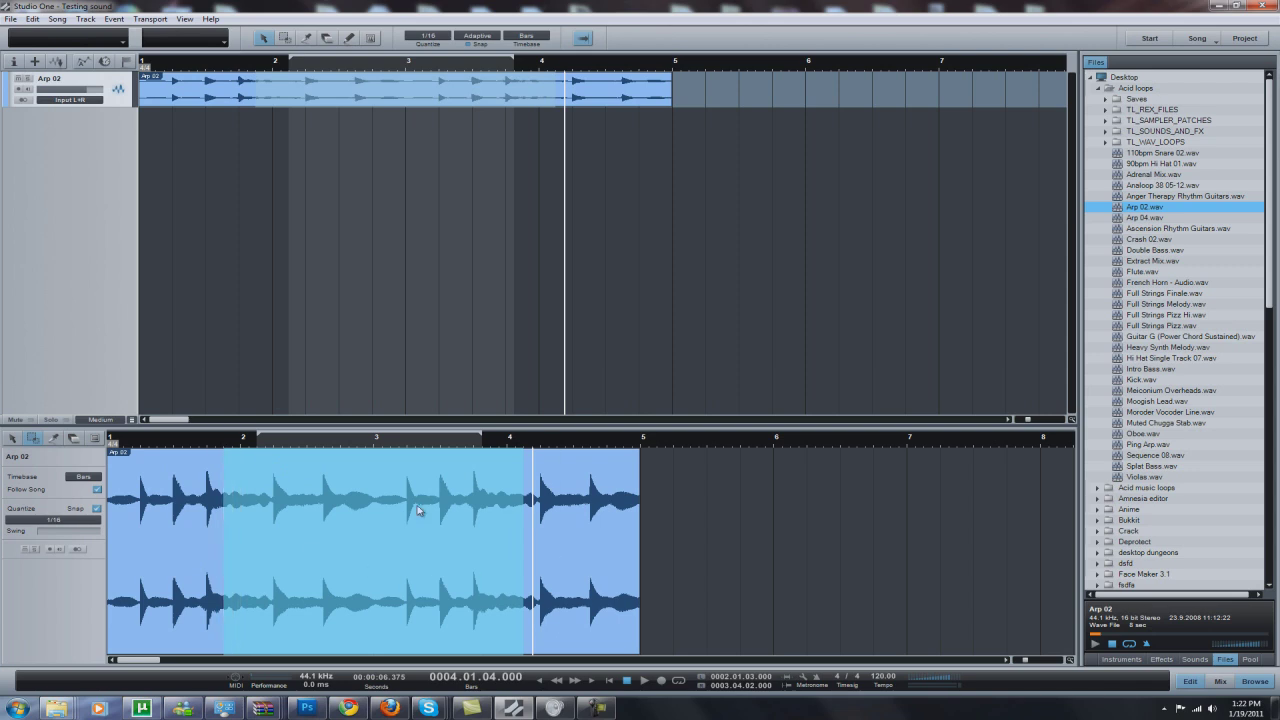
Try the Mute and Pencil tools, then mute and unmute the Arp 02 track.
{"action": "left_click", "coordinate": [91, 440]}
{"action": "left_click", "coordinate": [54, 438]}
{"action": "left_click", "coordinate": [20, 79]}
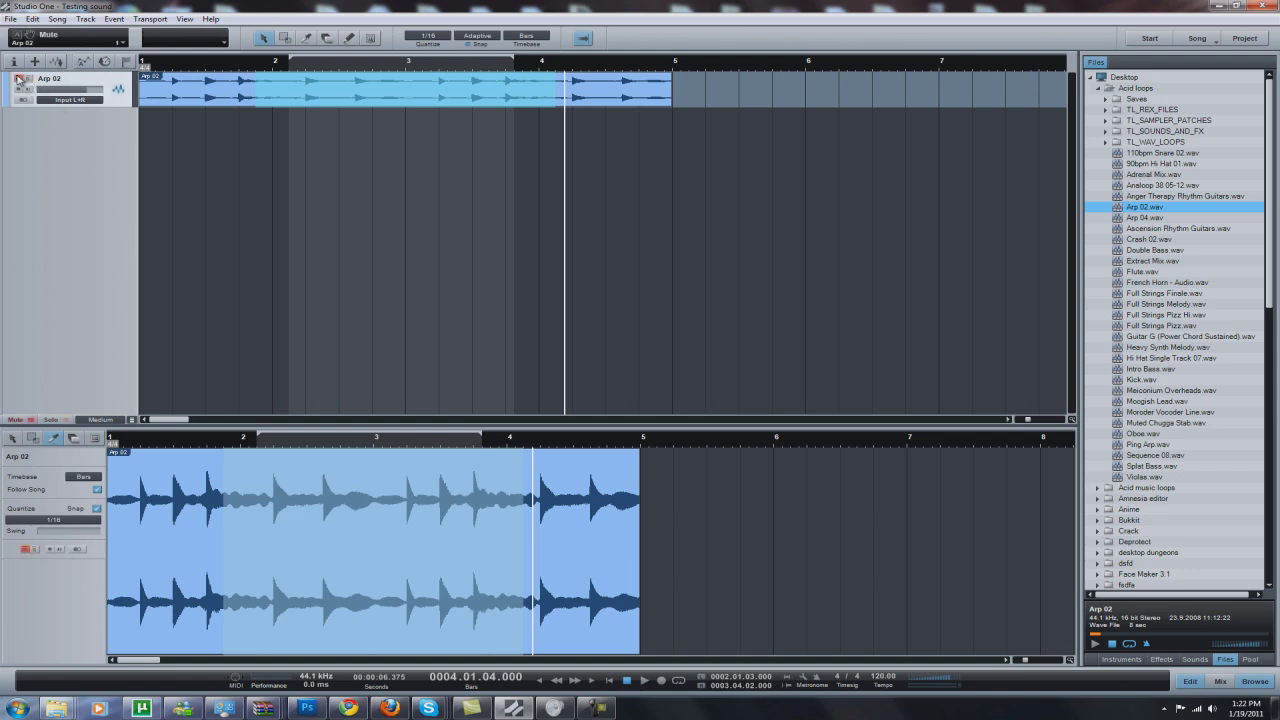
{"action": "left_click", "coordinate": [20, 79]}
Add a mono audio track named 'Voice over' through Add Tracks in the track list menu.
{"action": "right_click", "coordinate": [165, 135]}
{"action": "right_click", "coordinate": [40, 122]}
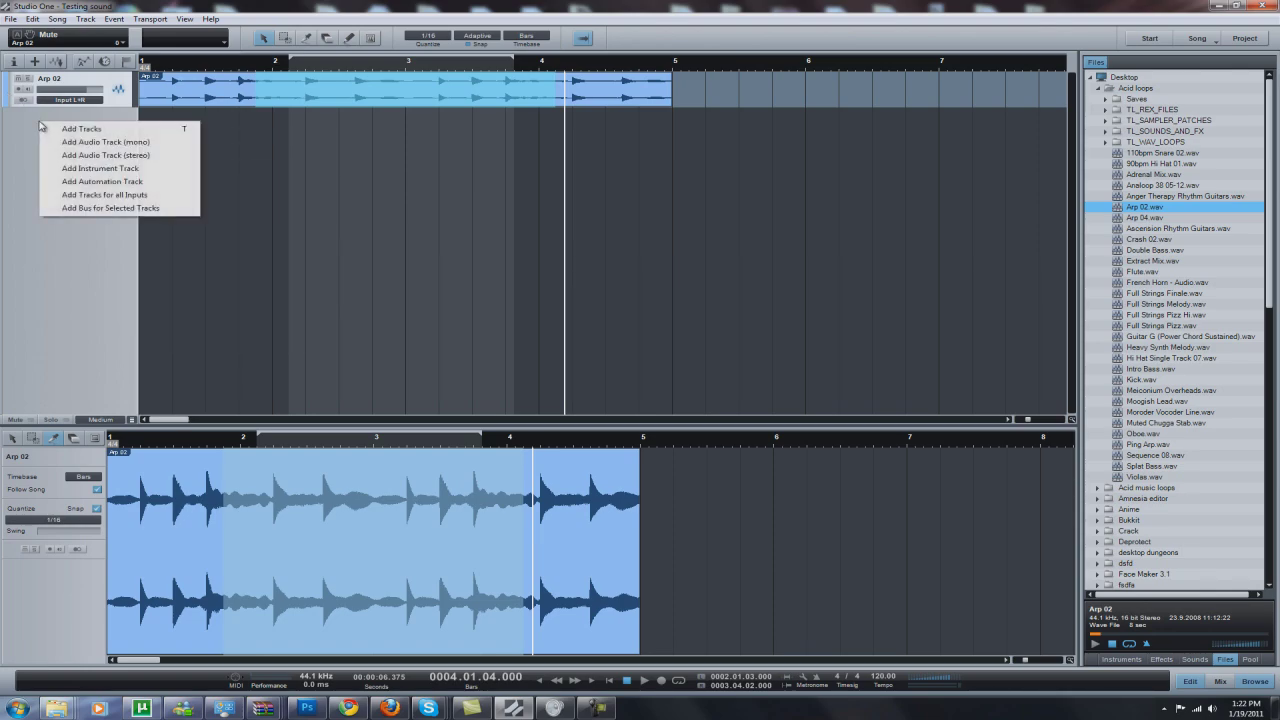
{"action": "left_click", "coordinate": [82, 128]}
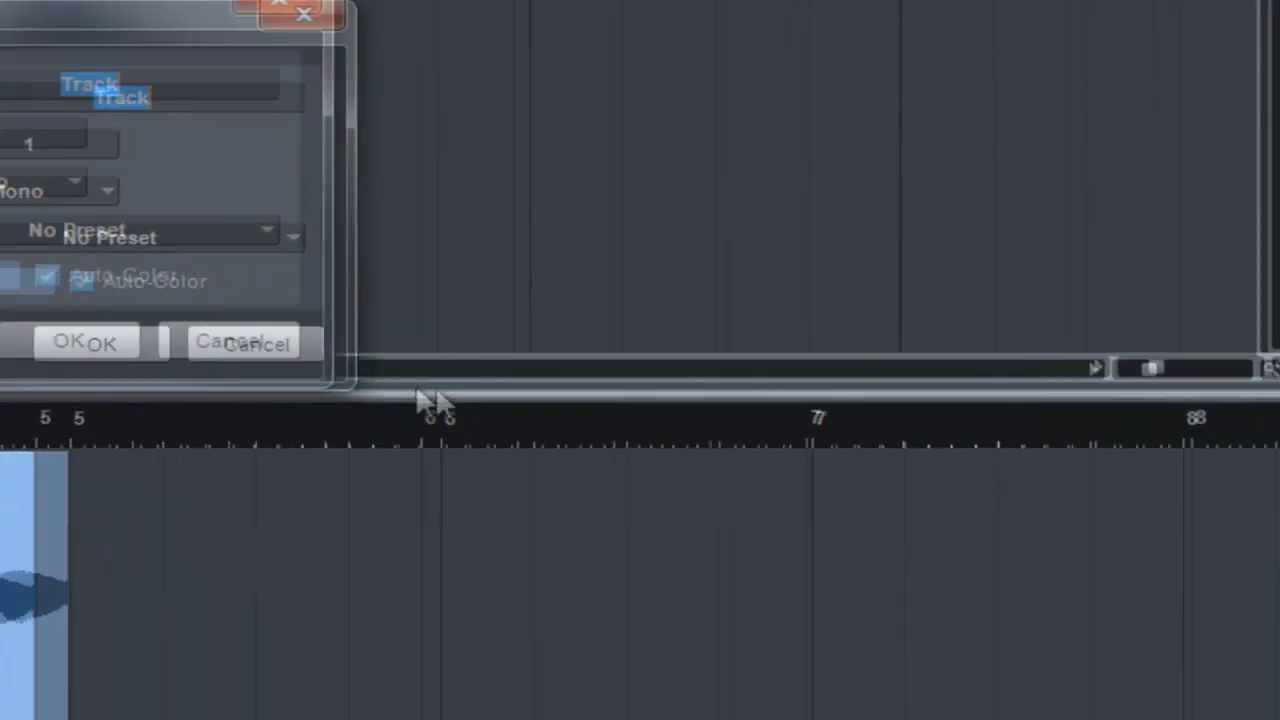
{"action": "type", "text": "Voice over"}
{"action": "key", "text": "Return"}
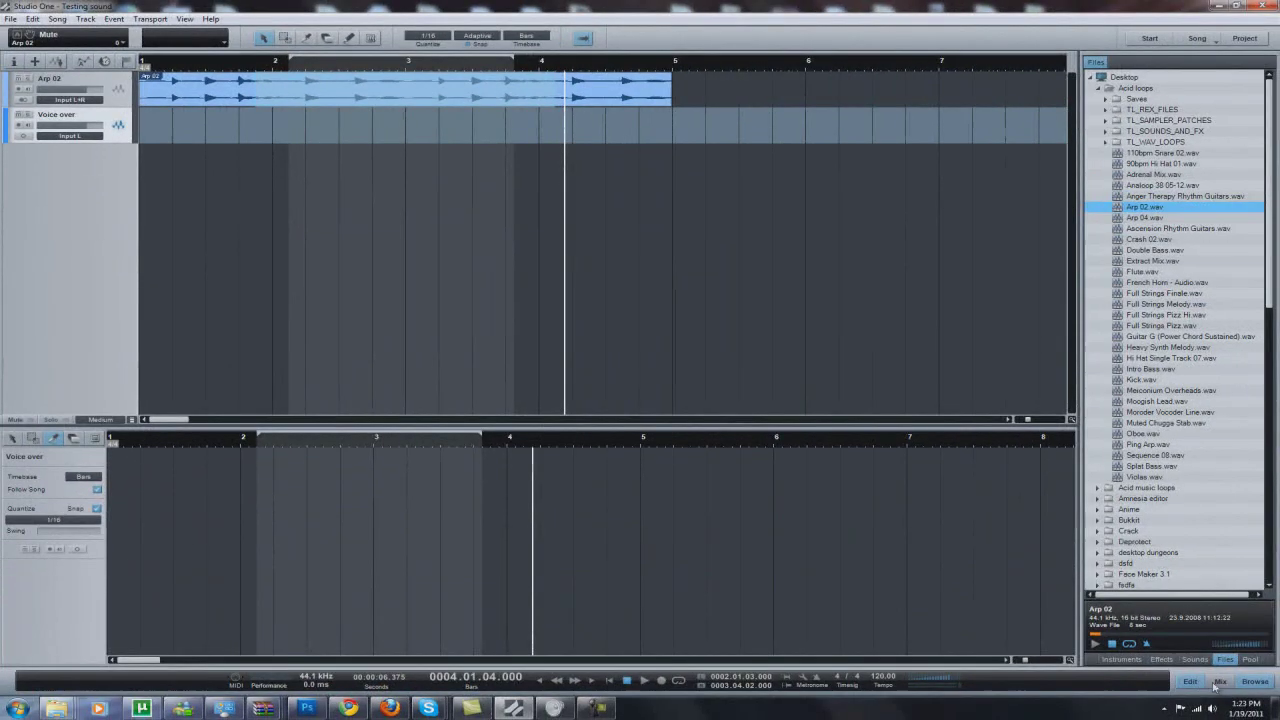
Show the mixer and drop Anger Therapy Rhythm Guitars.wav onto a new third track.
{"action": "left_click", "coordinate": [1218, 682]}
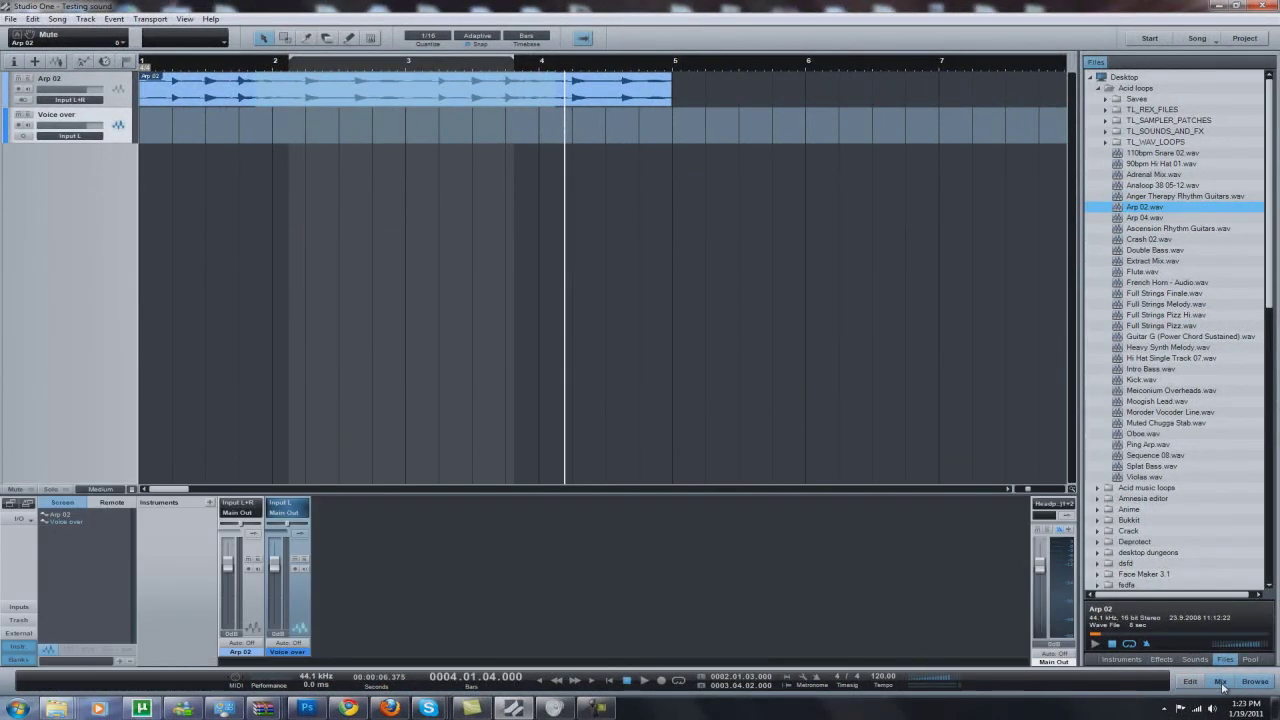
{"action": "left_click", "coordinate": [93, 78]}
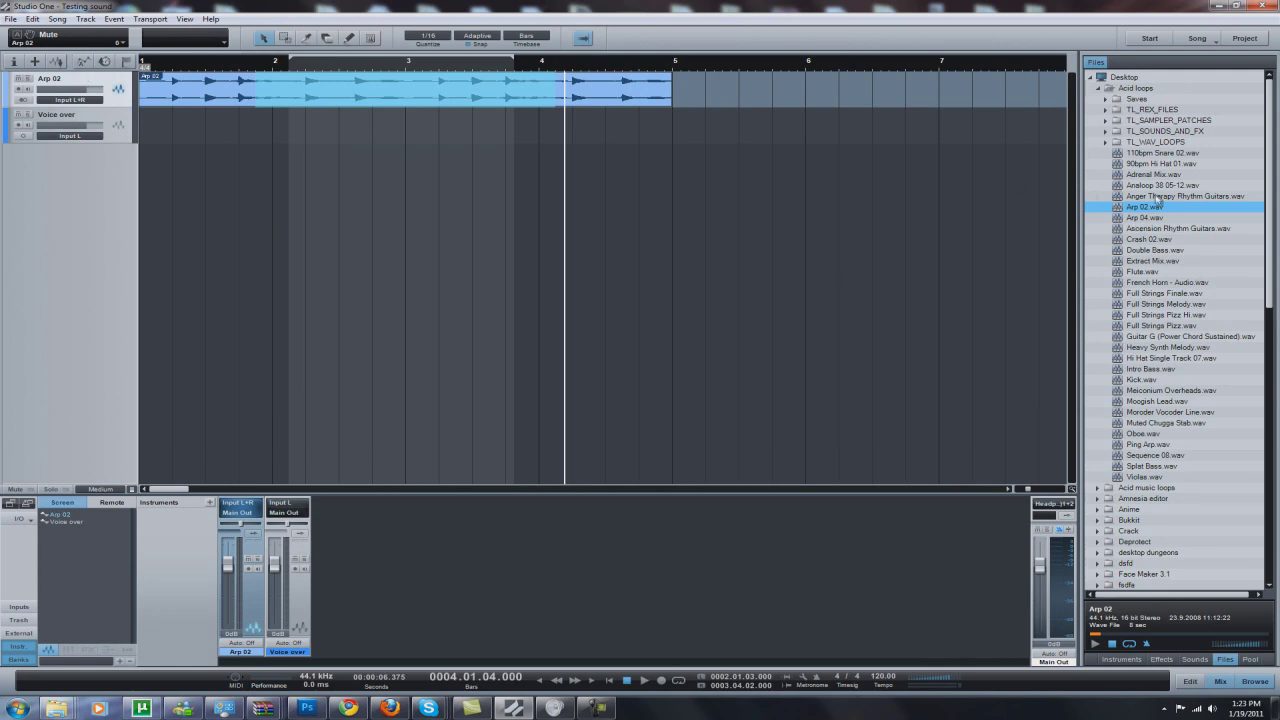
{"action": "left_click", "coordinate": [1158, 165]}
{"action": "left_click", "coordinate": [1162, 188]}
{"action": "left_click_drag", "start_coordinate": [1165, 196], "coordinate": [181, 190]}
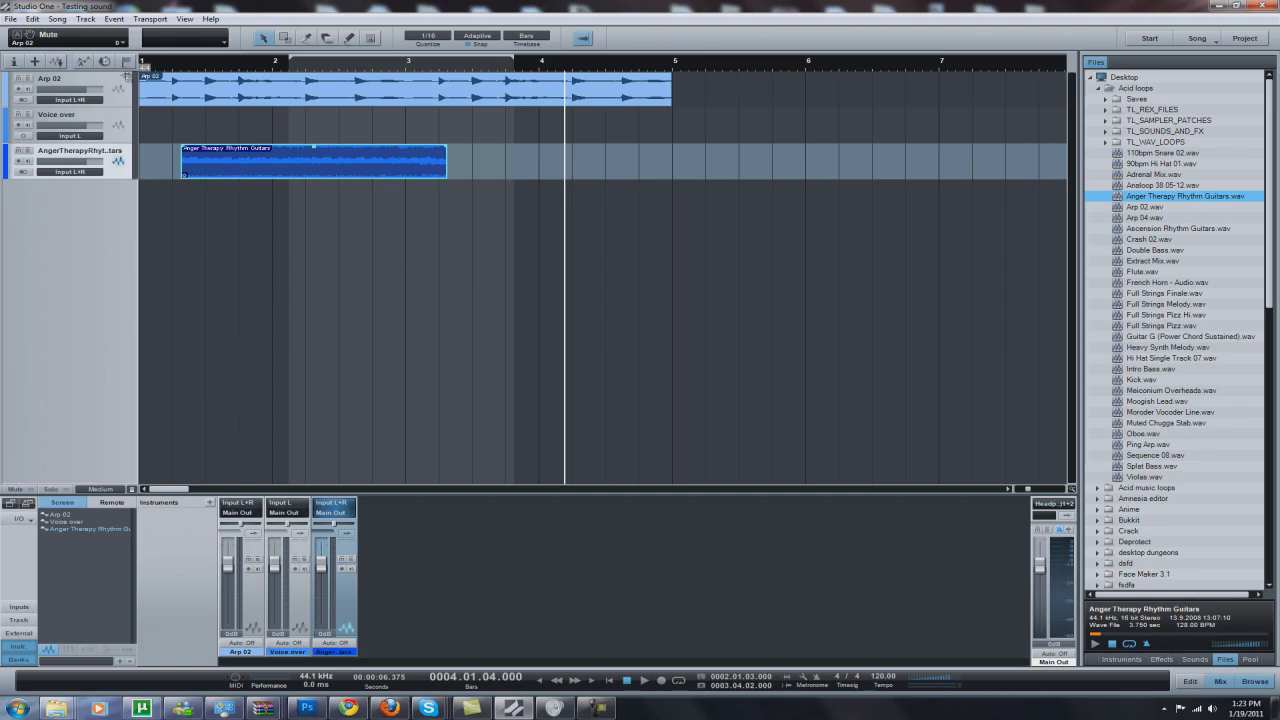
Play the guitar loop from the song start and lower its volume to -20.3.
{"action": "left_click", "coordinate": [144, 62]}
{"action": "key", "text": "space"}
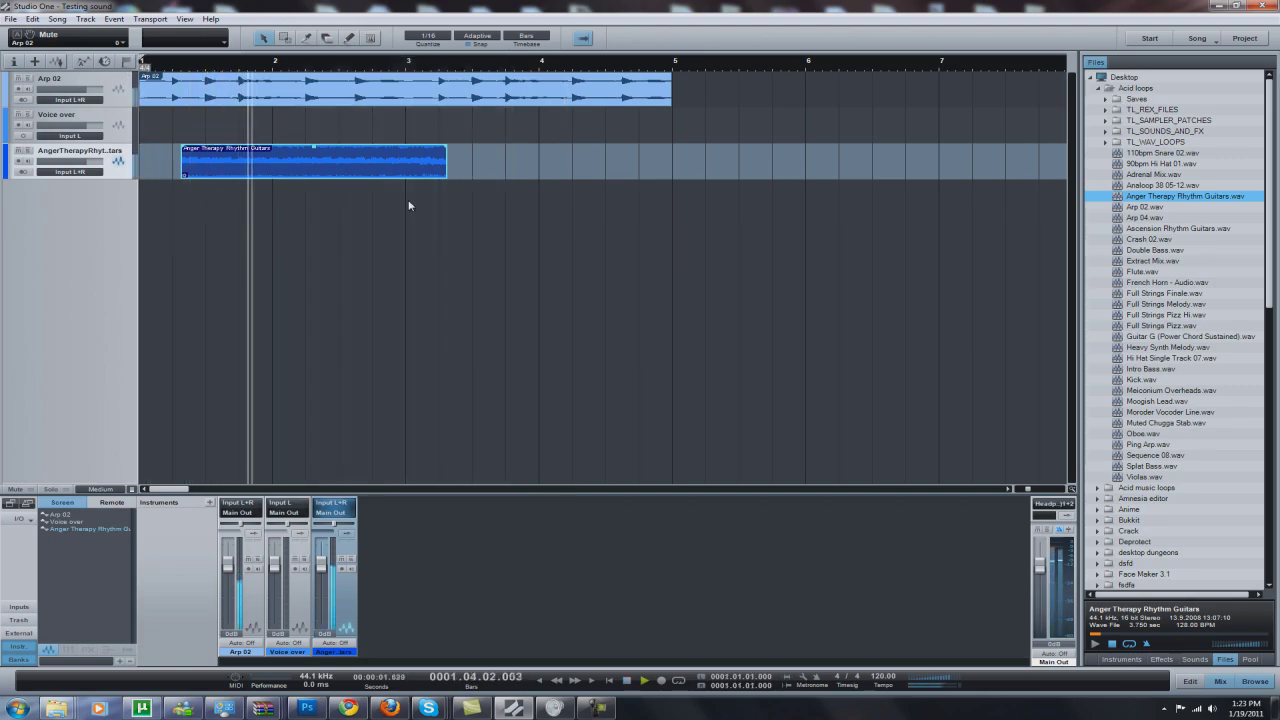
{"action": "key", "text": "space"}
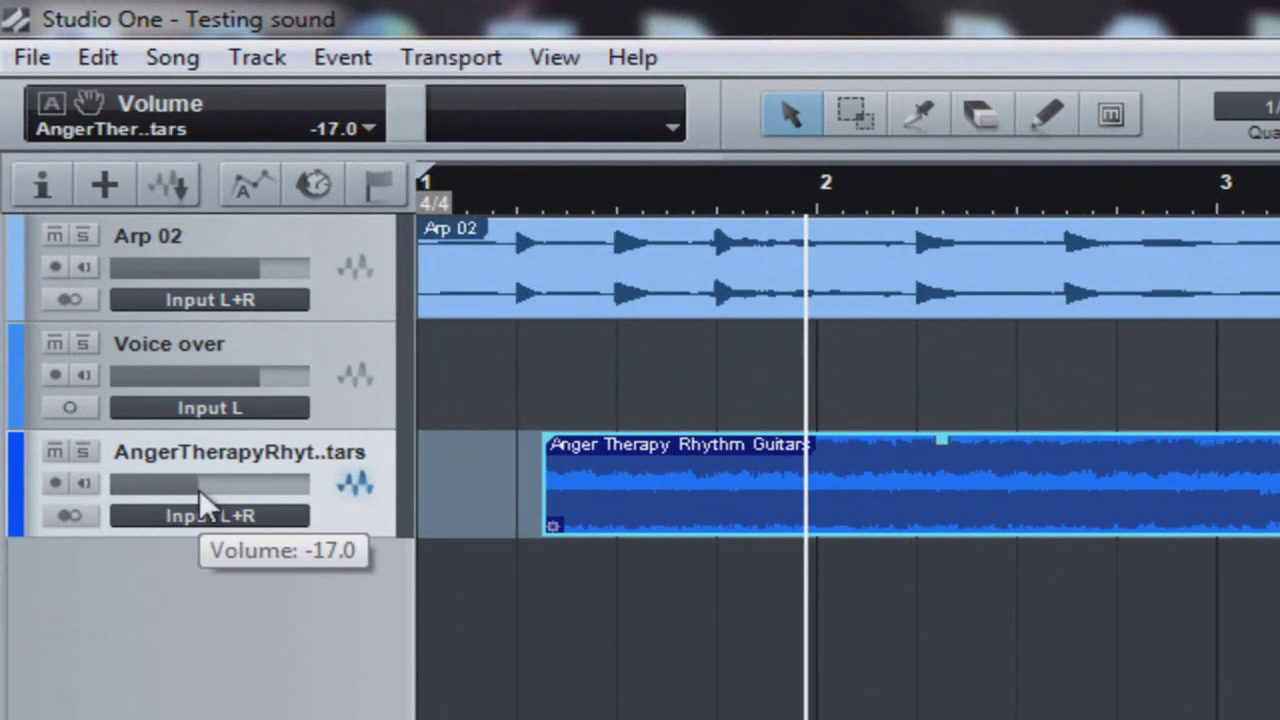
{"action": "left_click_drag", "start_coordinate": [67, 166], "coordinate": [63, 166]}
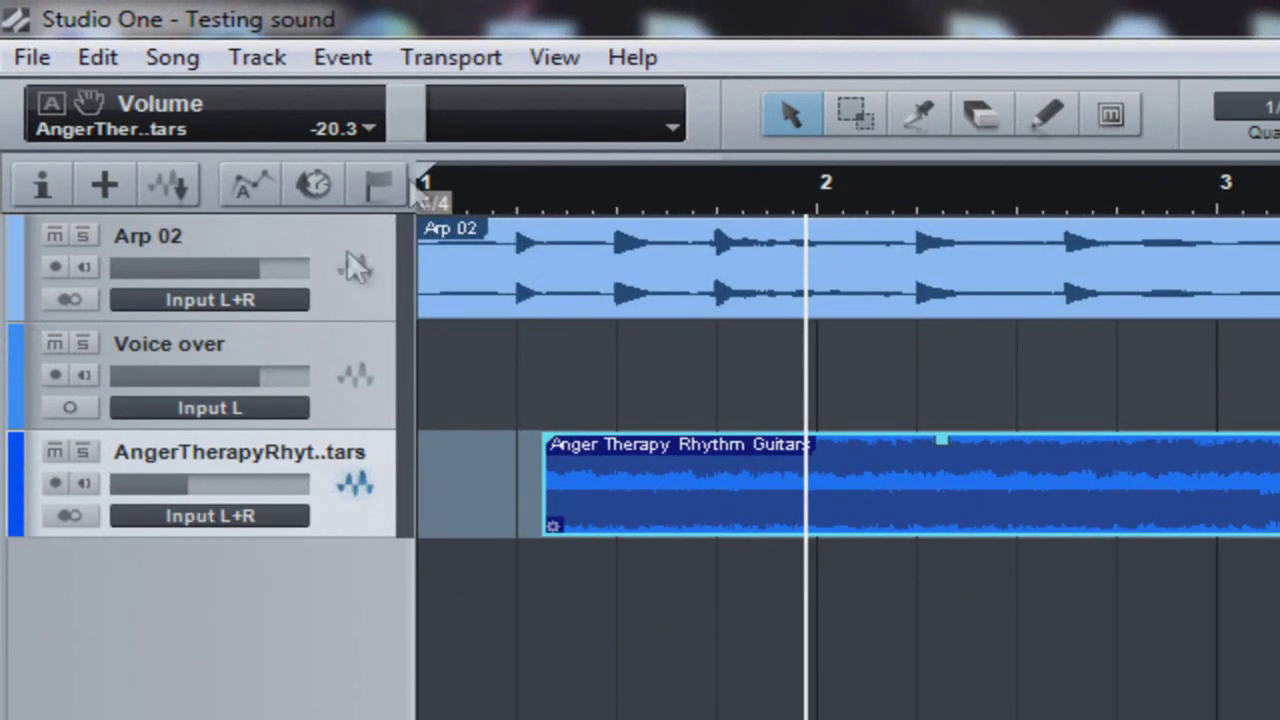
Raise the guitar track's volume to -17.9 while playing from the song start.
{"action": "left_click", "coordinate": [433, 192]}
{"action": "key", "text": "space"}
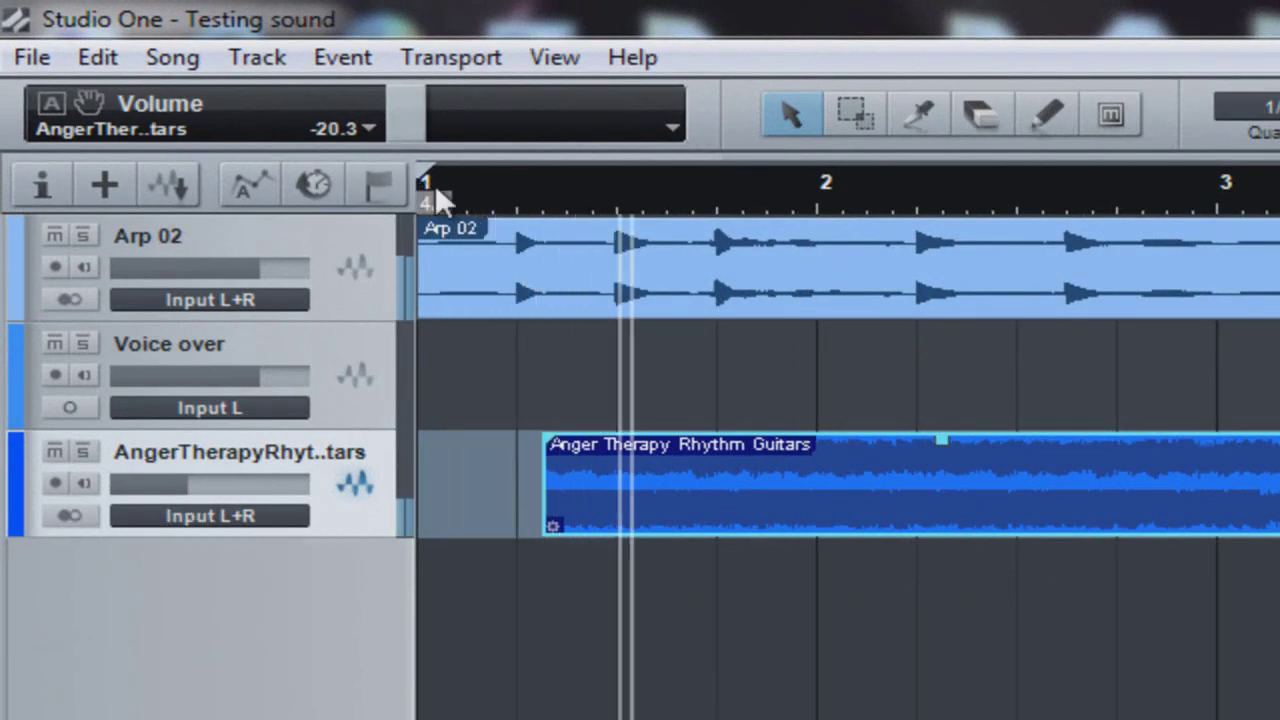
{"action": "left_click_drag", "start_coordinate": [200, 497], "coordinate": [206, 497]}
{"action": "left_click", "coordinate": [540, 172]}
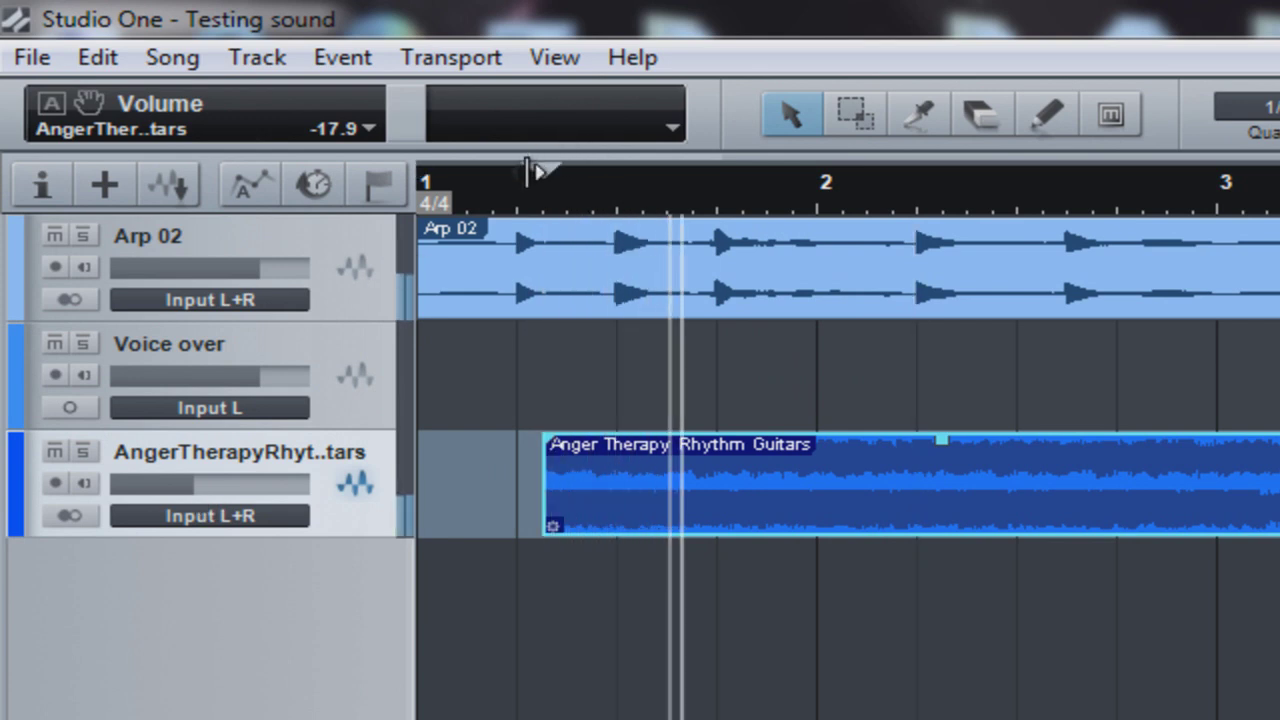
{"action": "key", "text": "space"}
{"action": "left_click", "coordinate": [422, 185]}
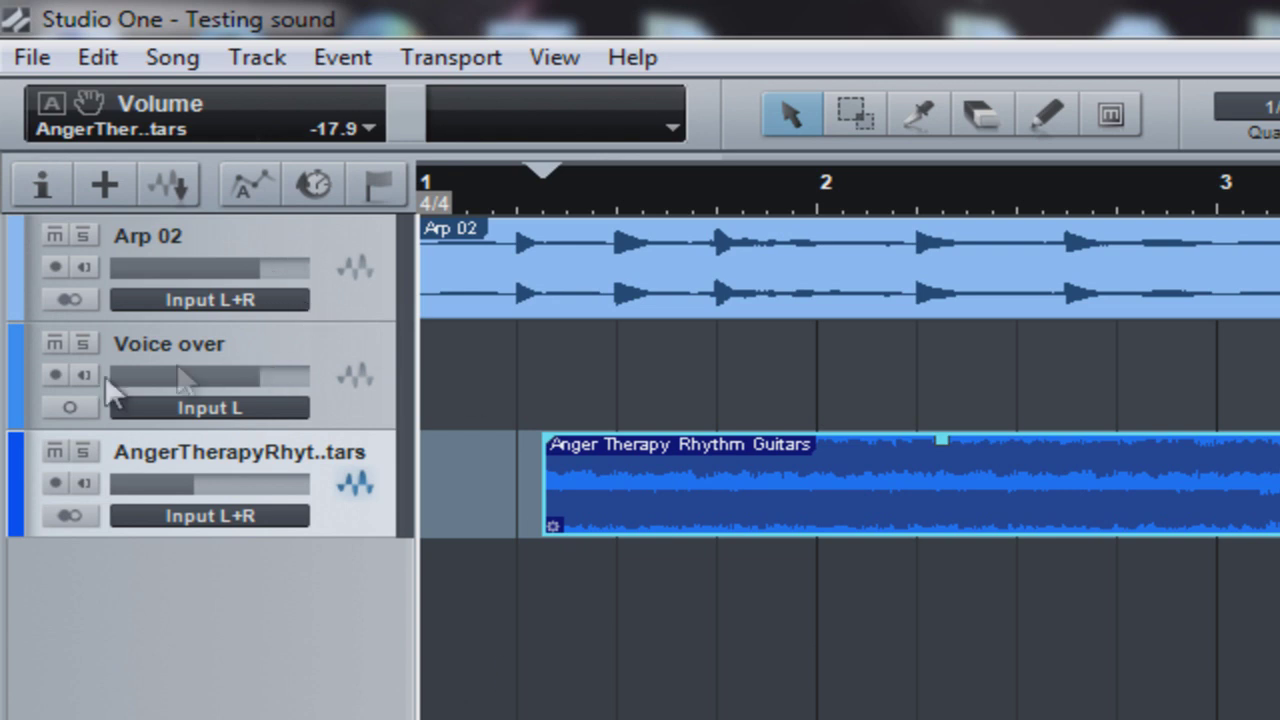
Remove the empty Voice over track and return the playhead to bar 1.
{"action": "right_click", "coordinate": [240, 338]}
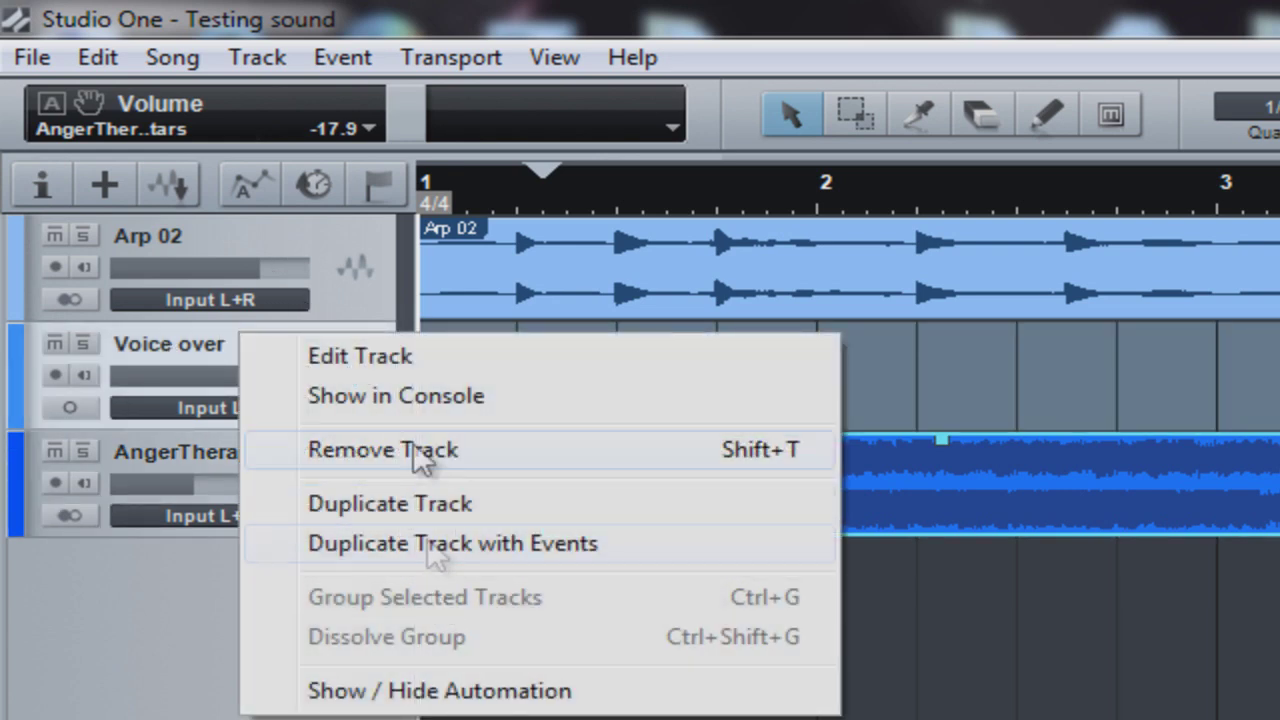
{"action": "left_click", "coordinate": [155, 346]}
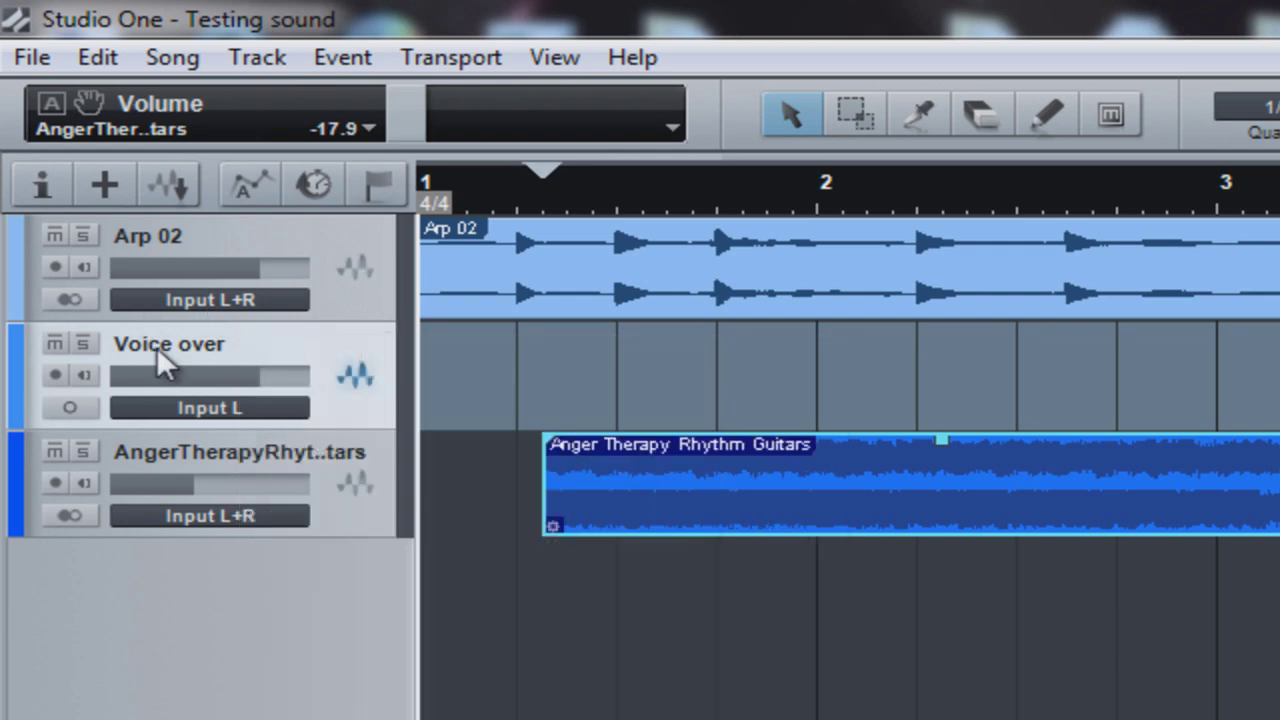
{"action": "right_click", "coordinate": [307, 352]}
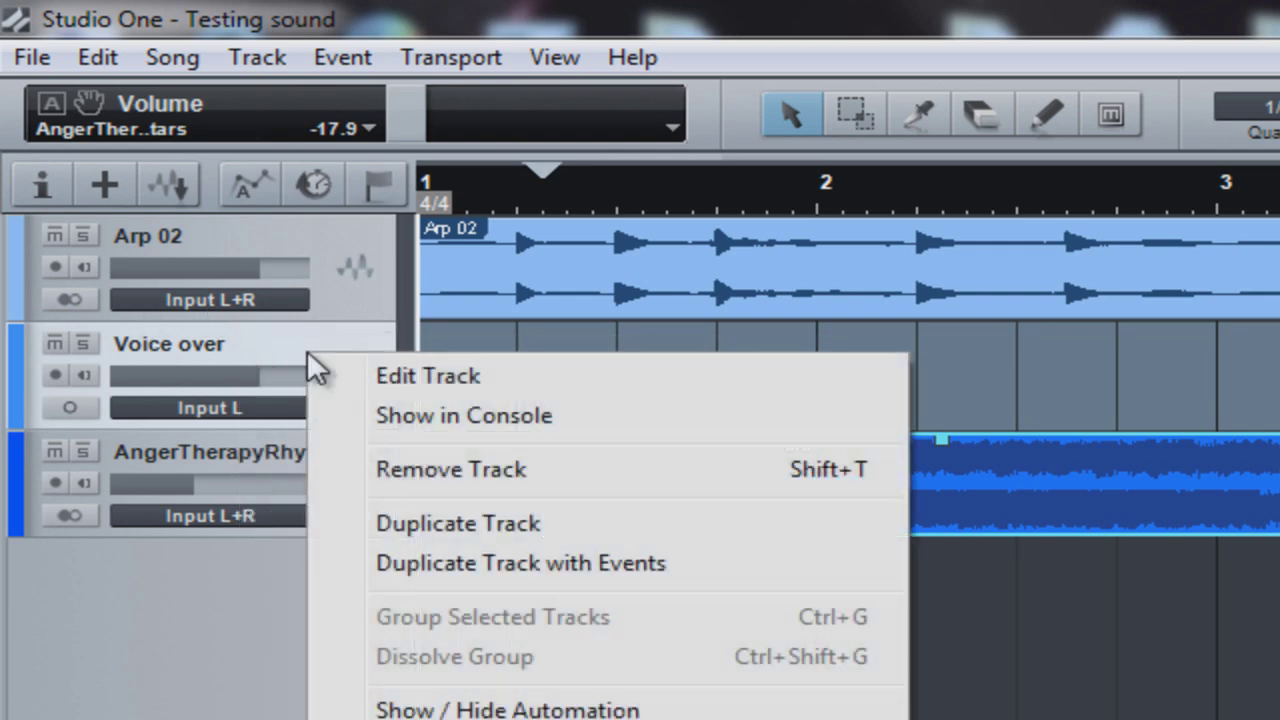
{"action": "left_click", "coordinate": [489, 466]}
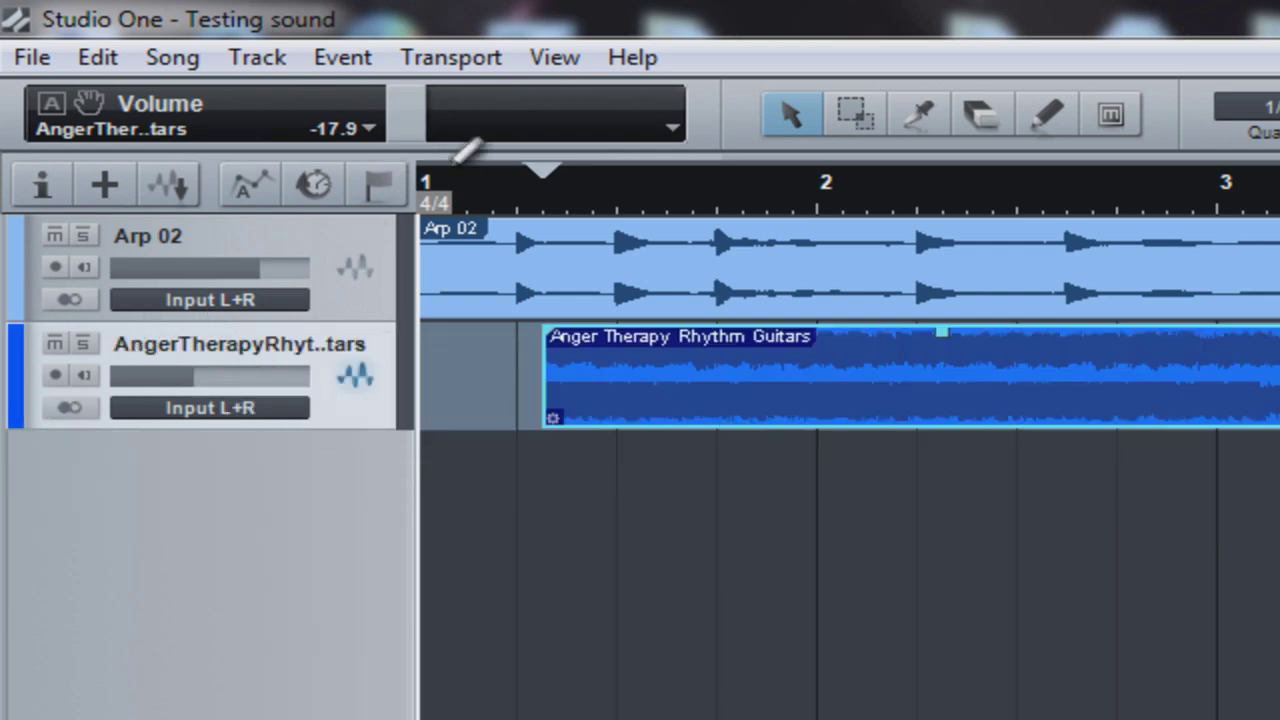
{"action": "left_click", "coordinate": [426, 178]}
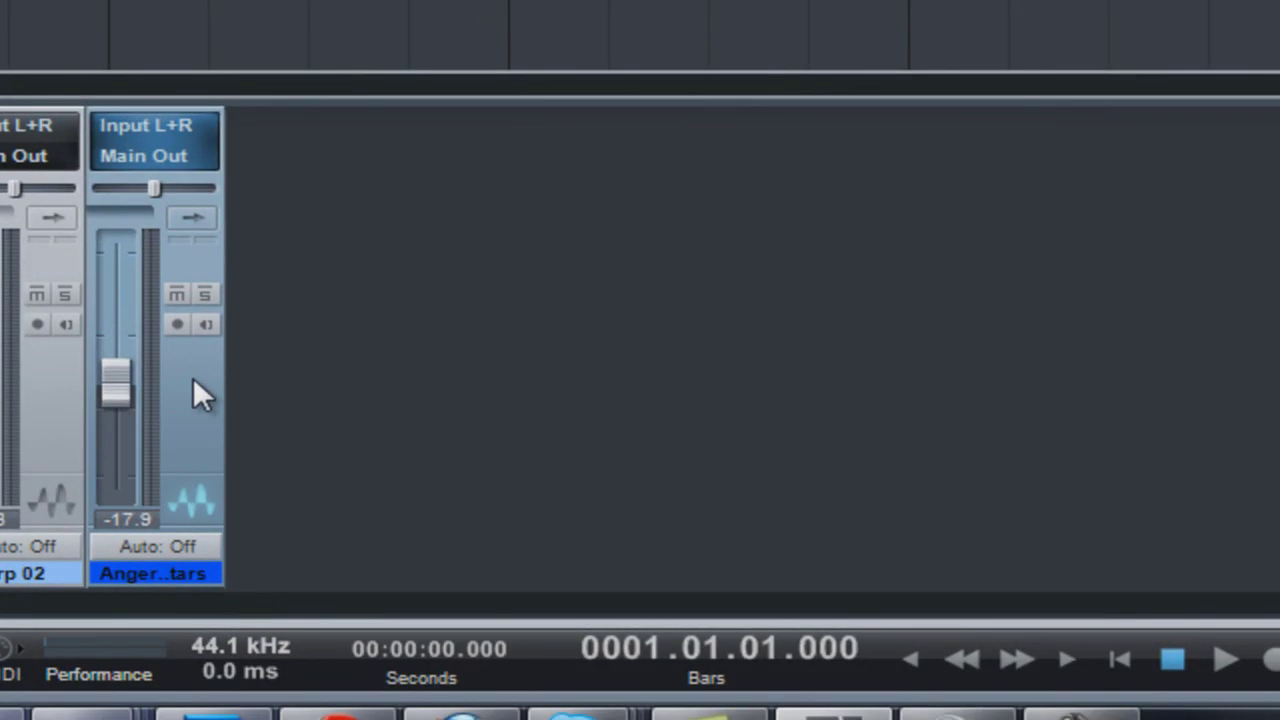
Expand the inserts and sends panels on the guitar and Arp 02 mixer channels, then select the Arp 02 clip.
{"action": "left_click", "coordinate": [193, 377]}
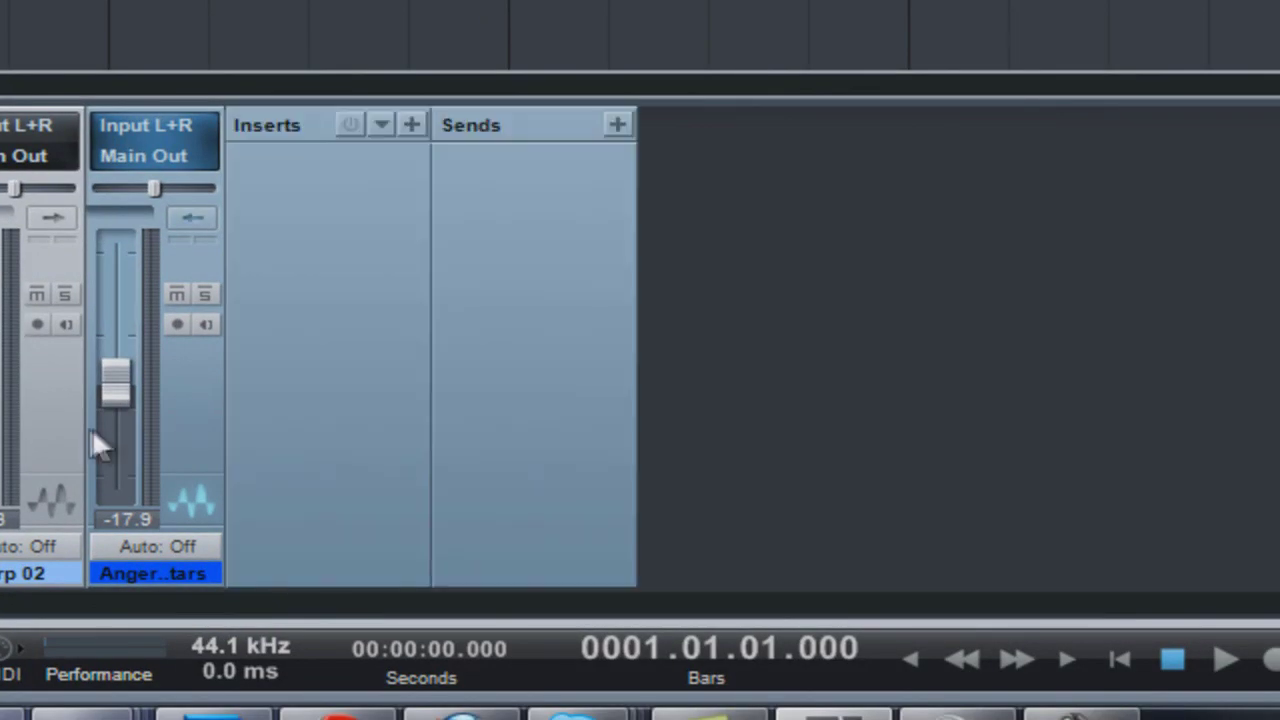
{"action": "left_click", "coordinate": [65, 413]}
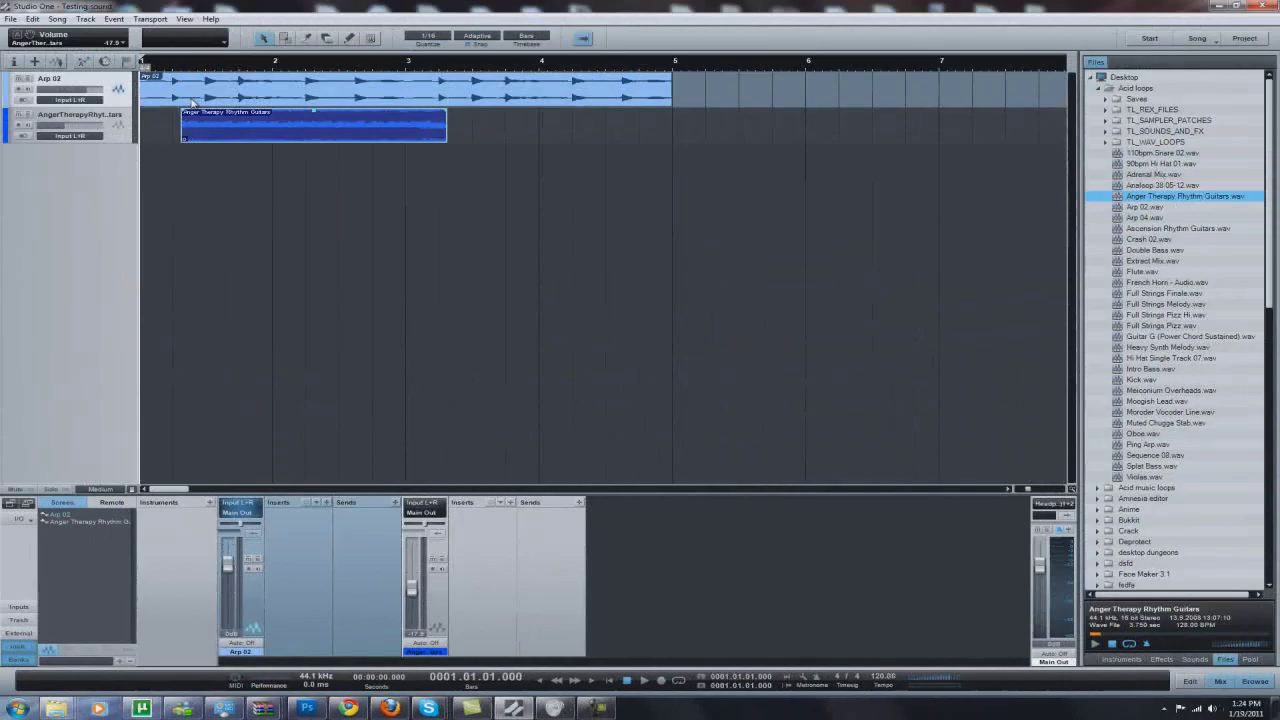
{"action": "left_click", "coordinate": [192, 102]}
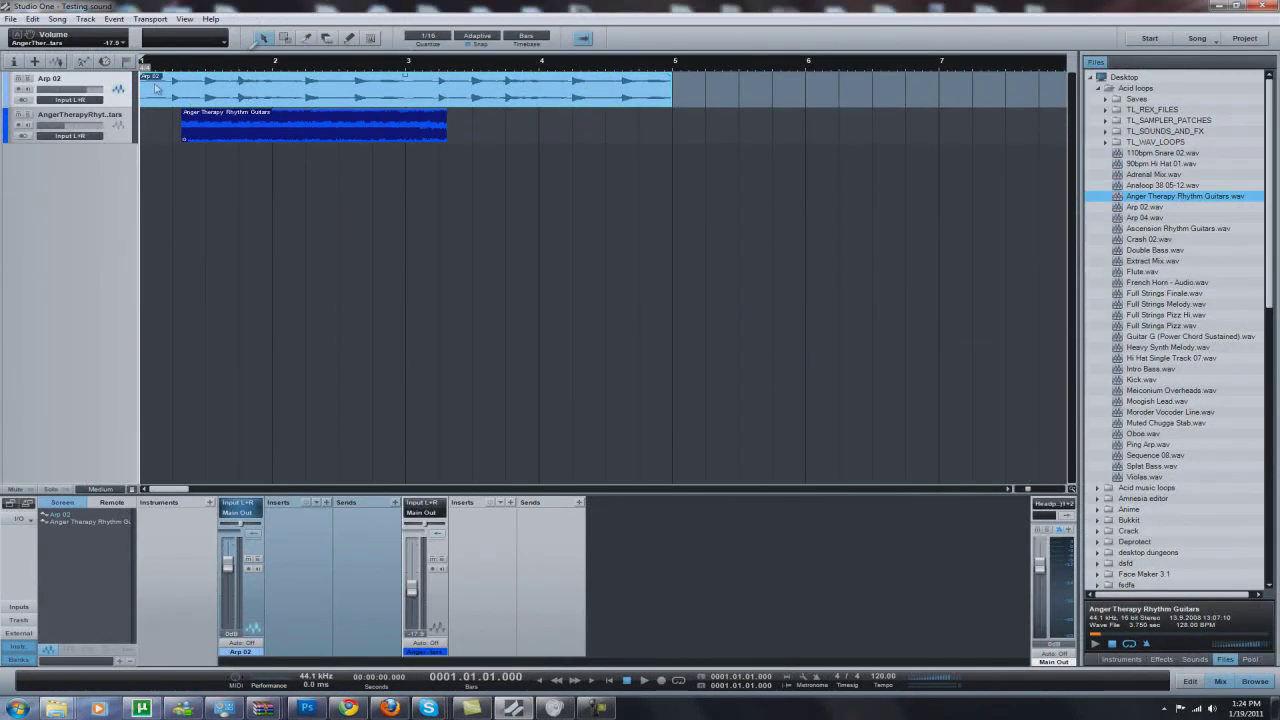
Pick red from the Anger Therapy channel's palette and dark blue from the Arp 02 channel's palette.
{"action": "left_click", "coordinate": [426, 653]}
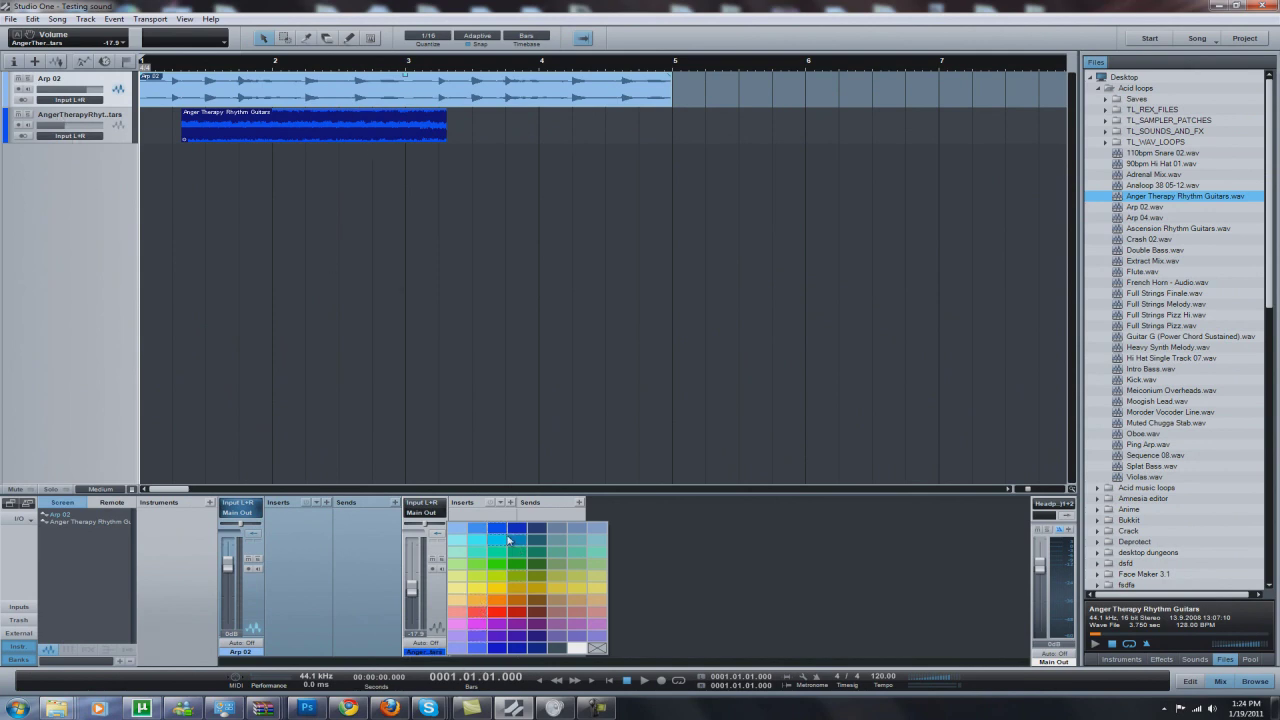
{"action": "left_click", "coordinate": [512, 615]}
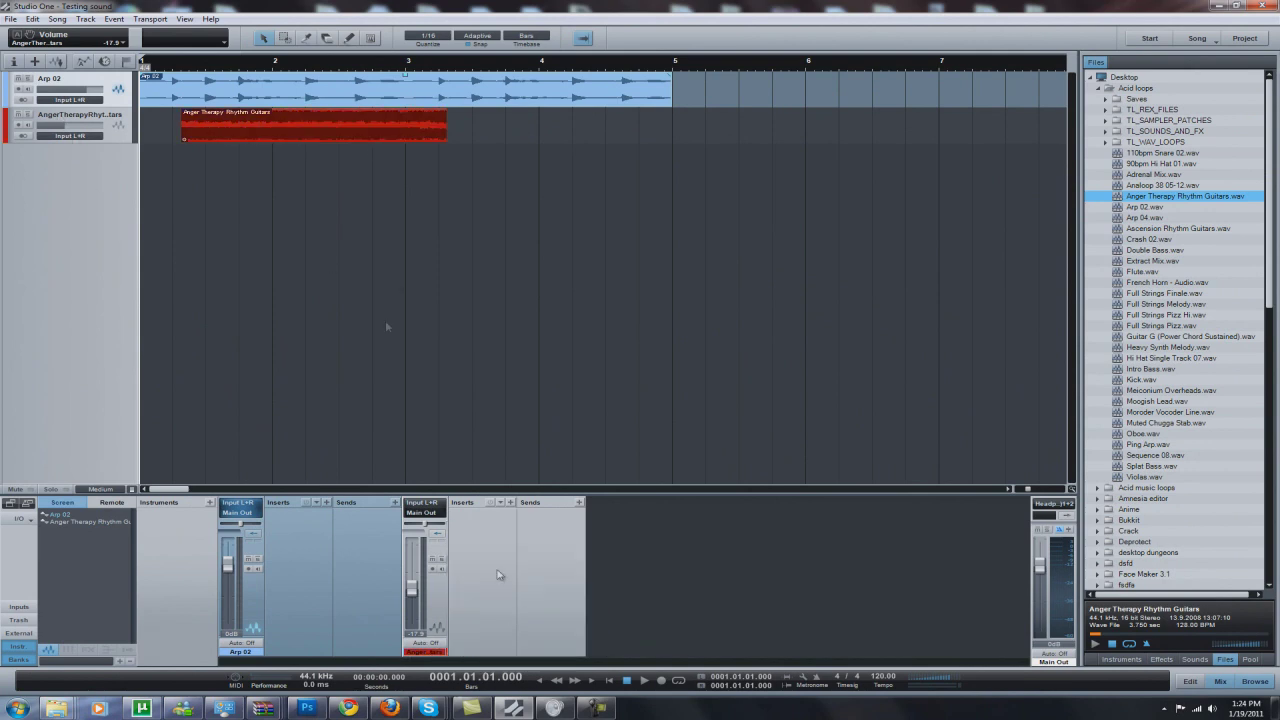
{"action": "left_click", "coordinate": [250, 652]}
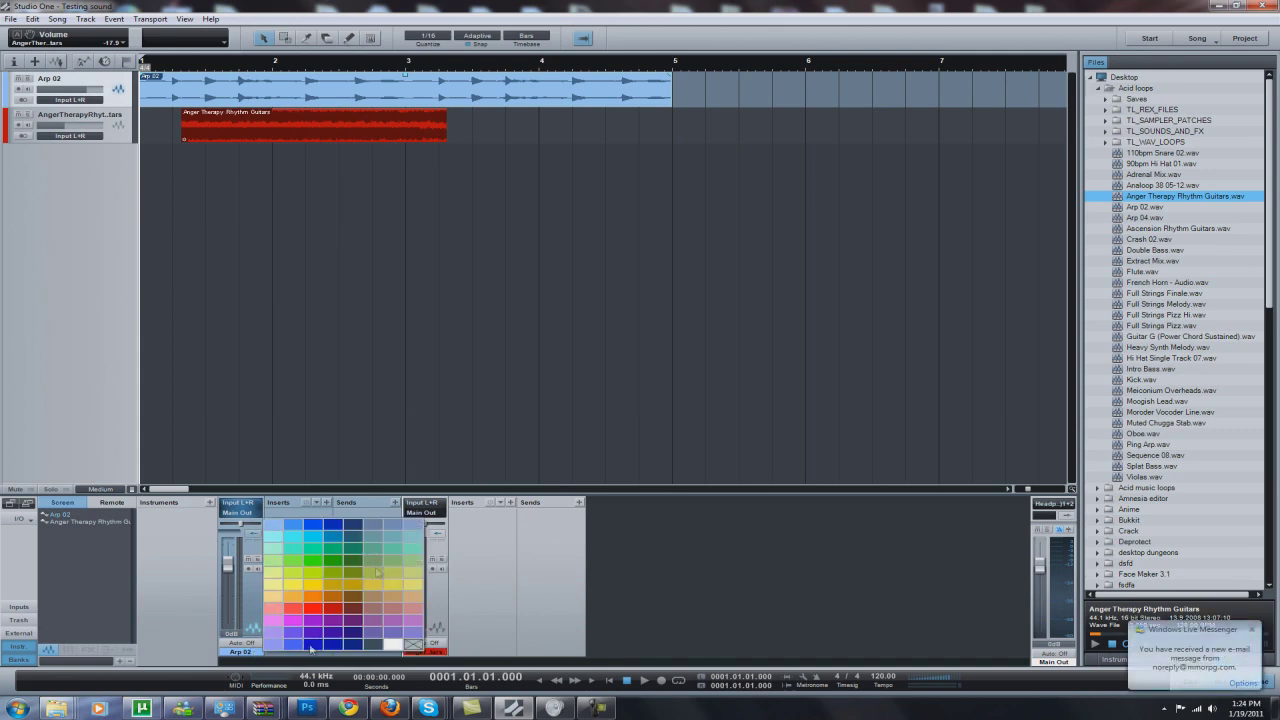
{"action": "left_click", "coordinate": [334, 526]}
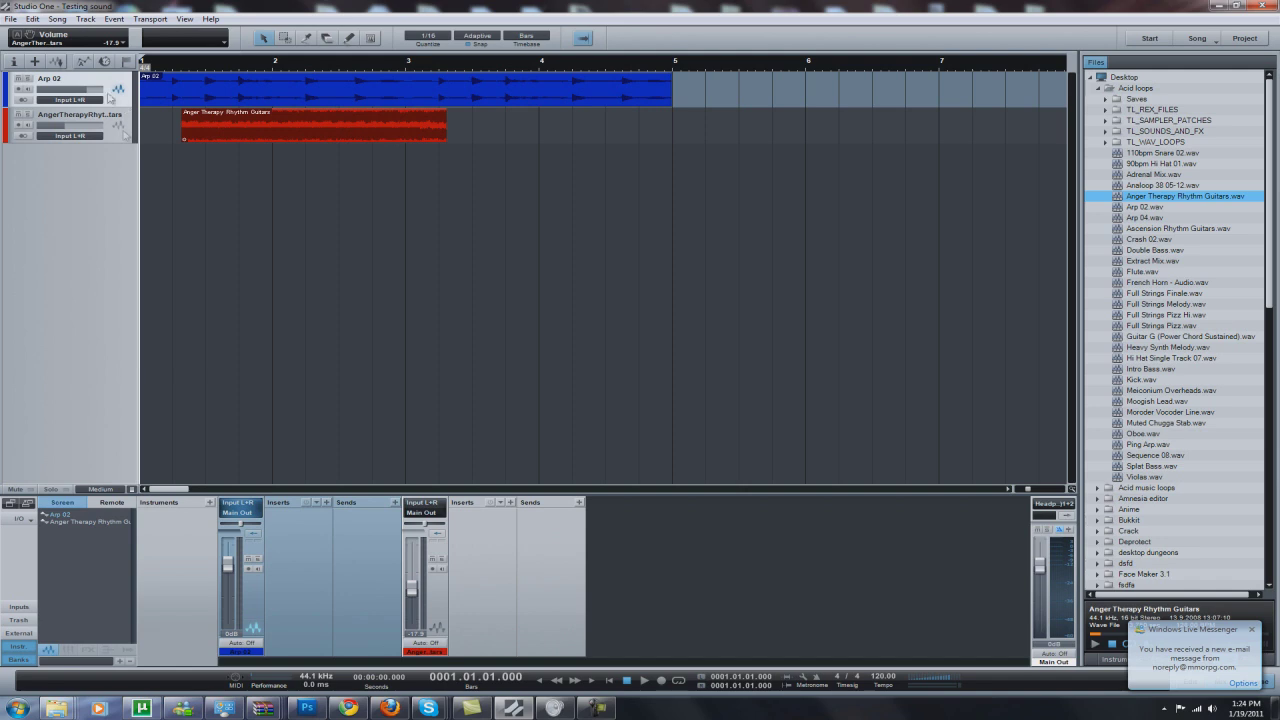
{"action": "left_click", "coordinate": [482, 528]}
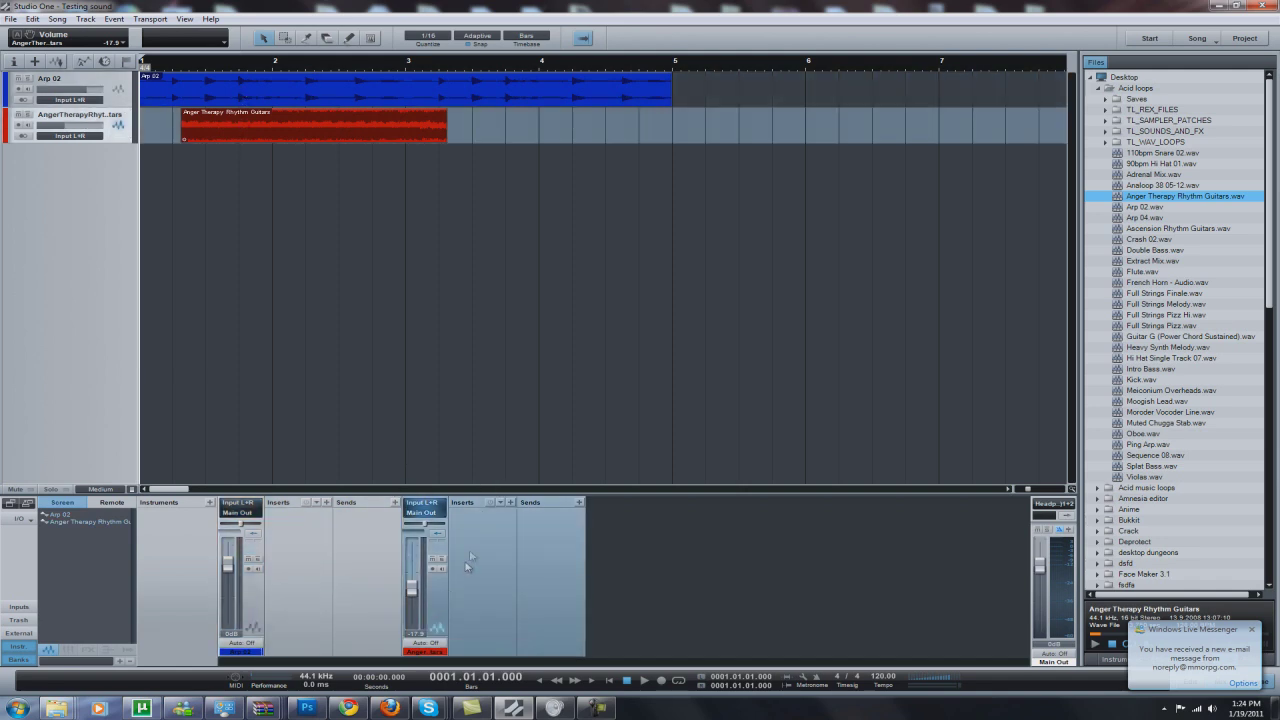
{"action": "left_click", "coordinate": [510, 502]}
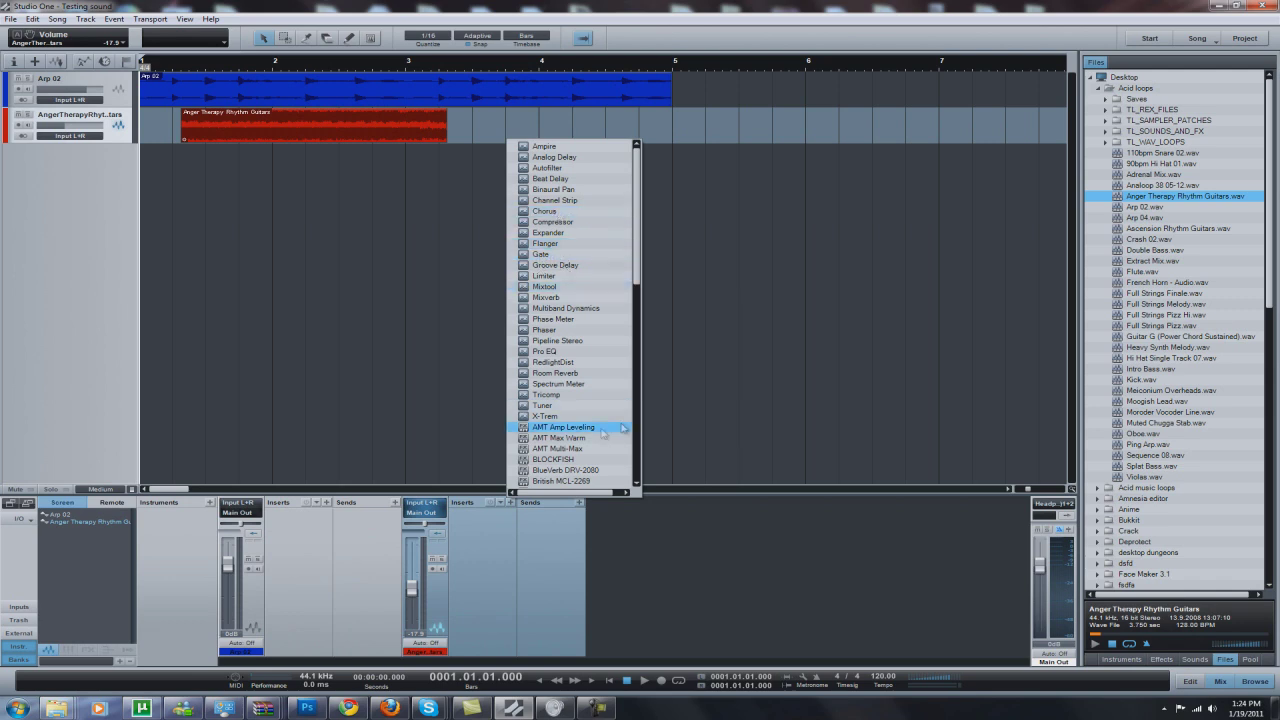
{"action": "scroll", "coordinate": [603, 433], "scroll_direction": "down", "scroll_amount": 12}
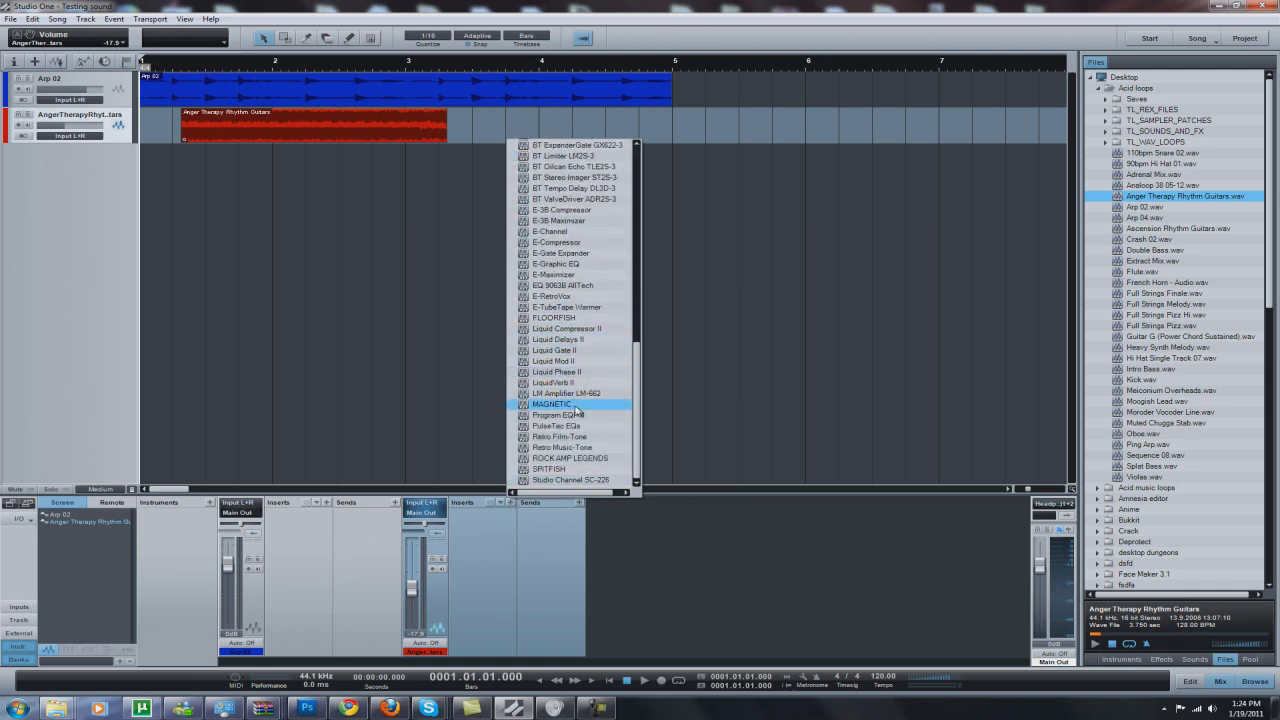
{"action": "left_click", "coordinate": [481, 593]}
{"action": "left_click", "coordinate": [32, 19]}
{"action": "mouse_move", "coordinate": [10, 20]}
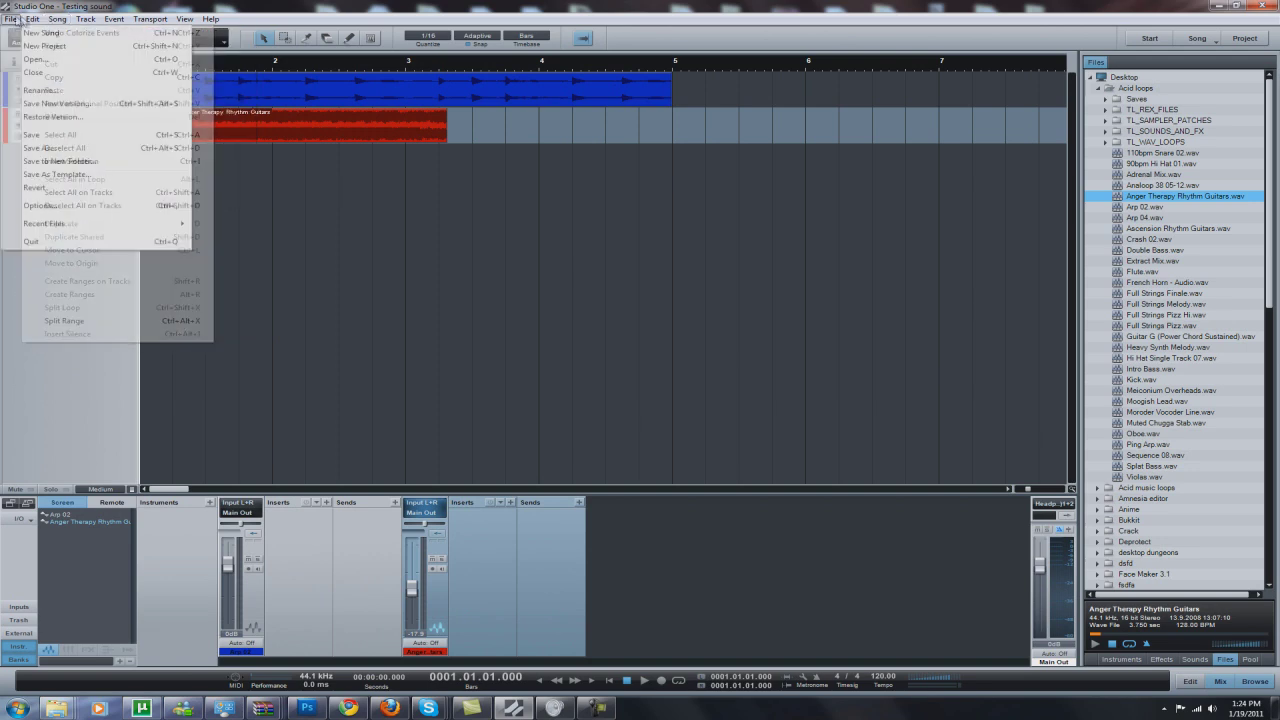
{"action": "left_click", "coordinate": [48, 206]}
{"action": "left_click", "coordinate": [704, 255]}
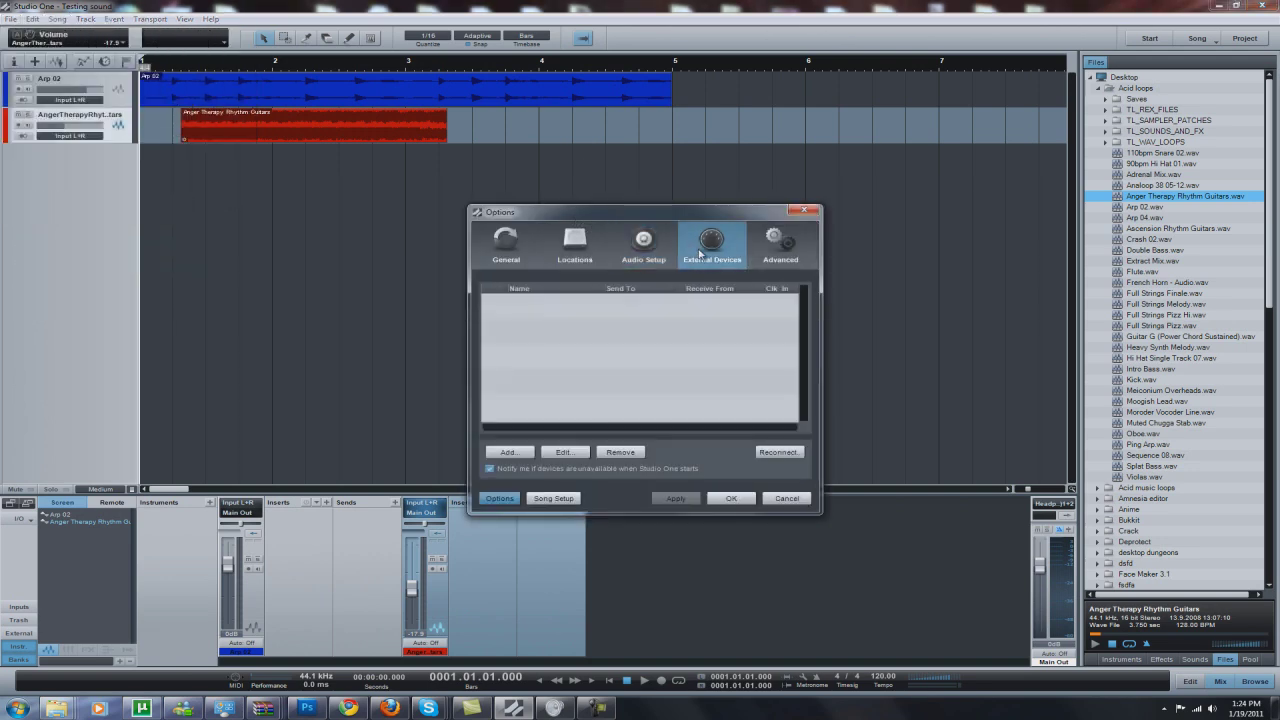
{"action": "left_click", "coordinate": [772, 252]}
{"action": "left_click", "coordinate": [508, 236]}
{"action": "left_click", "coordinate": [575, 243]}
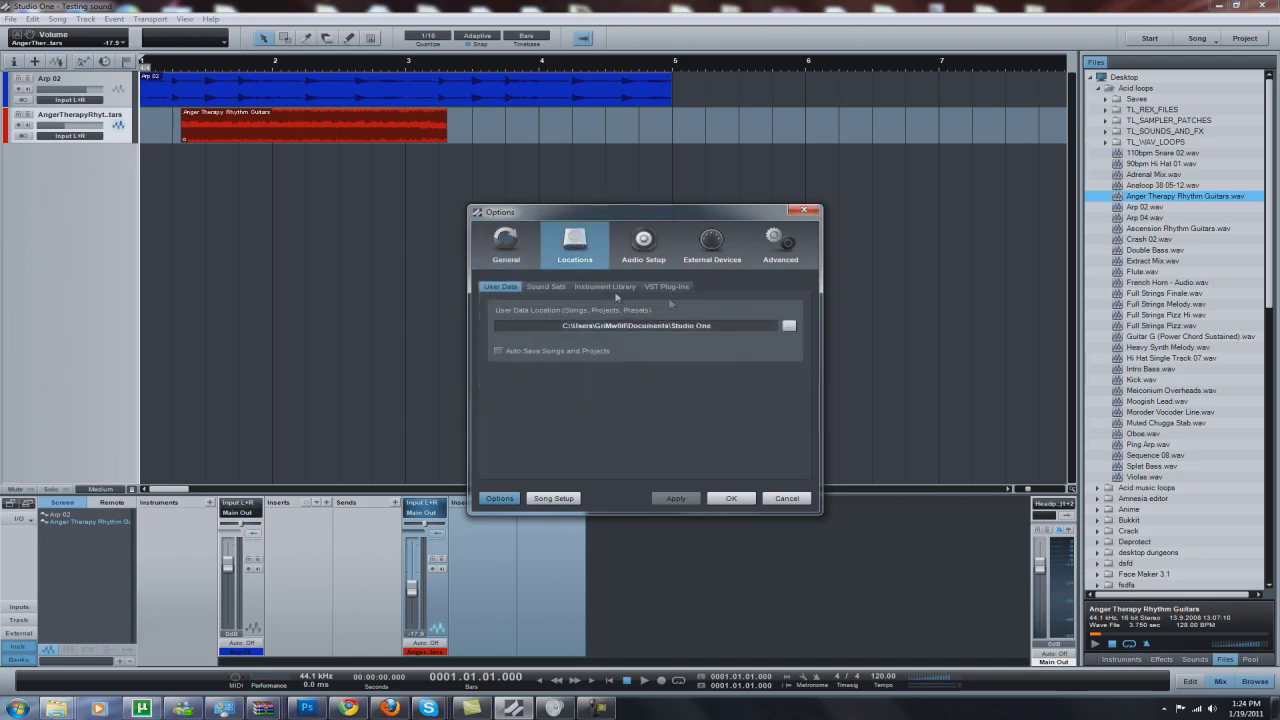
{"action": "left_click", "coordinate": [660, 287]}
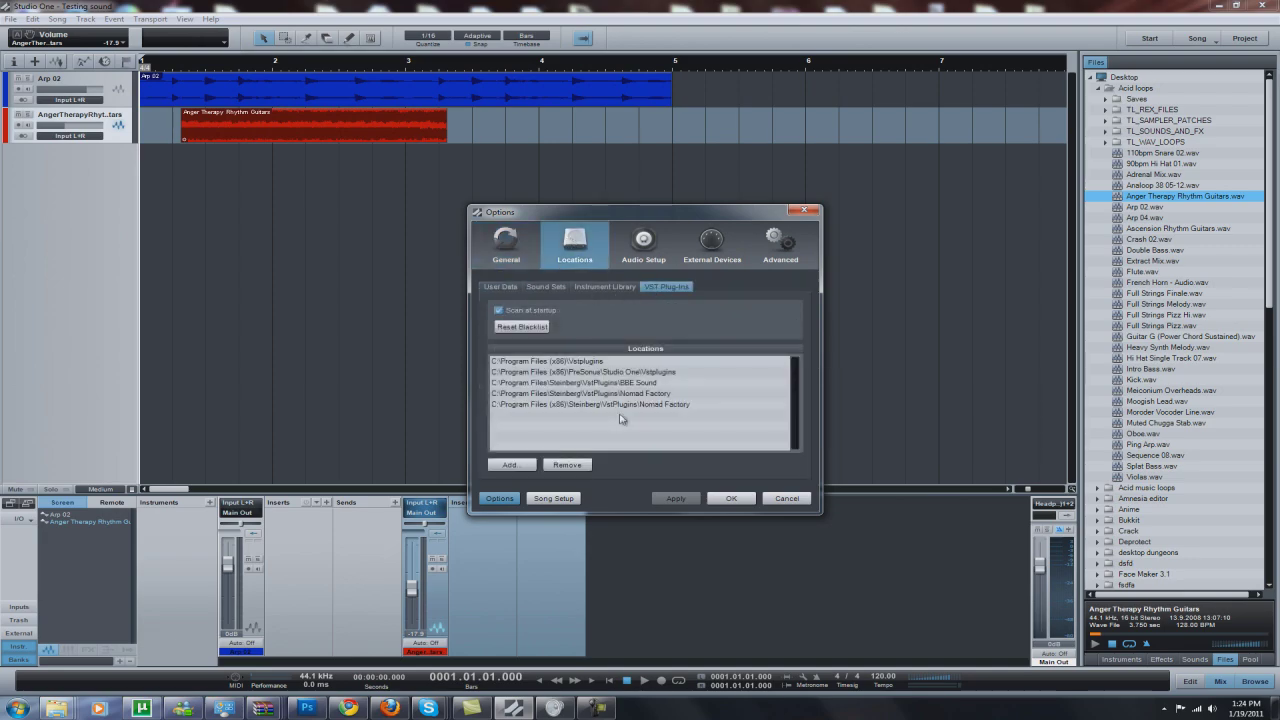
{"action": "left_click", "coordinate": [556, 421]}
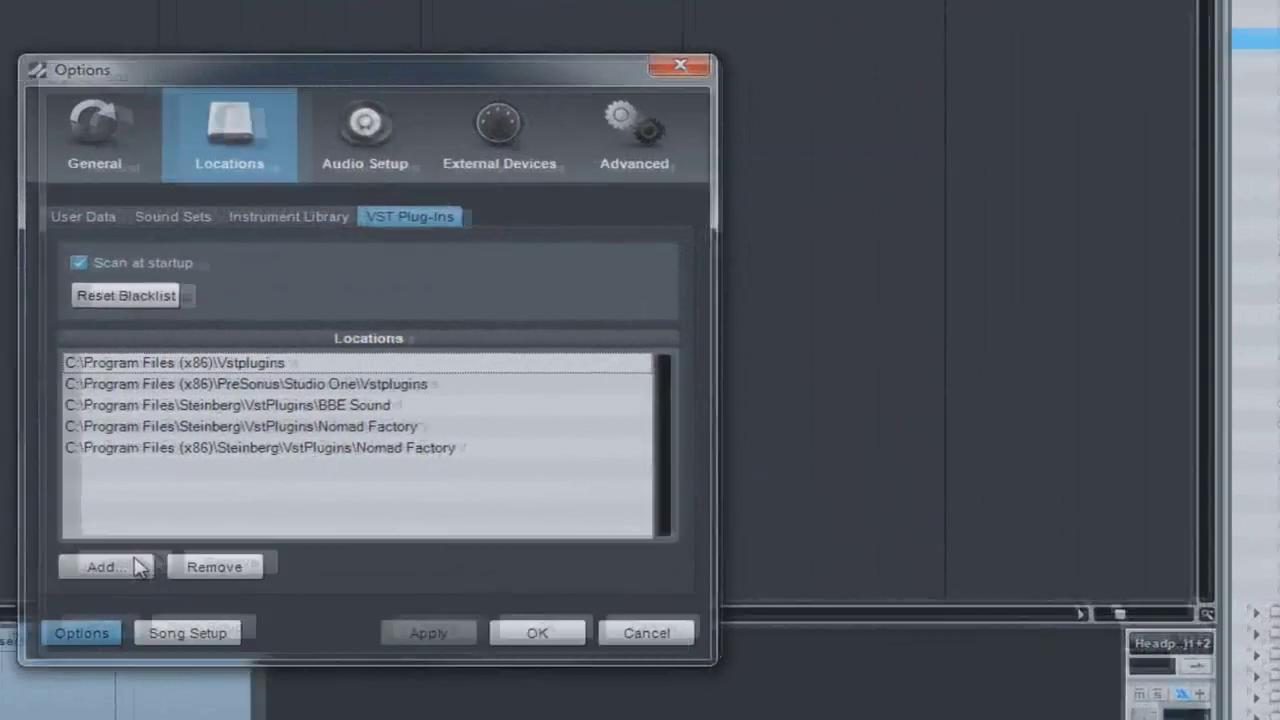
{"action": "left_click", "coordinate": [509, 464]}
{"action": "left_click_drag", "start_coordinate": [383, 172], "coordinate": [1052, 174]}
{"action": "scroll", "coordinate": [943, 400], "scroll_direction": "down", "scroll_amount": 5}
{"action": "left_click", "coordinate": [1258, 152]}
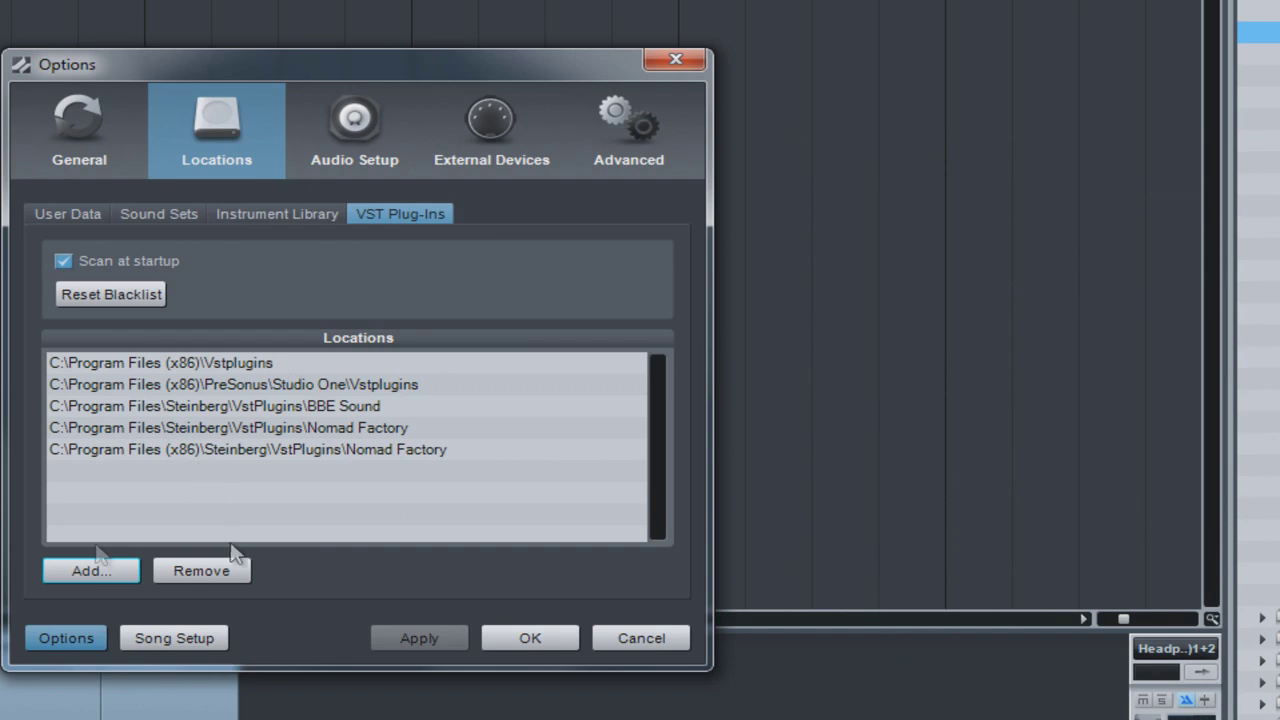
{"action": "left_click", "coordinate": [205, 455]}
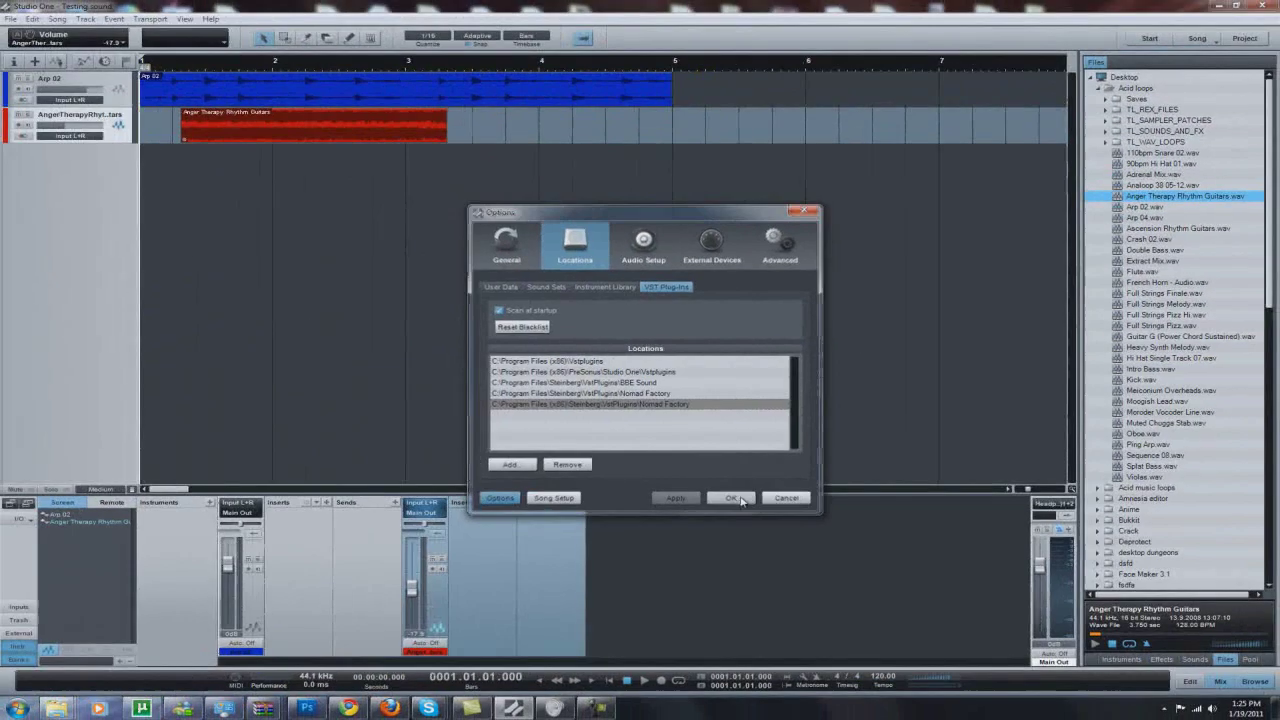
{"action": "left_click", "coordinate": [545, 638]}
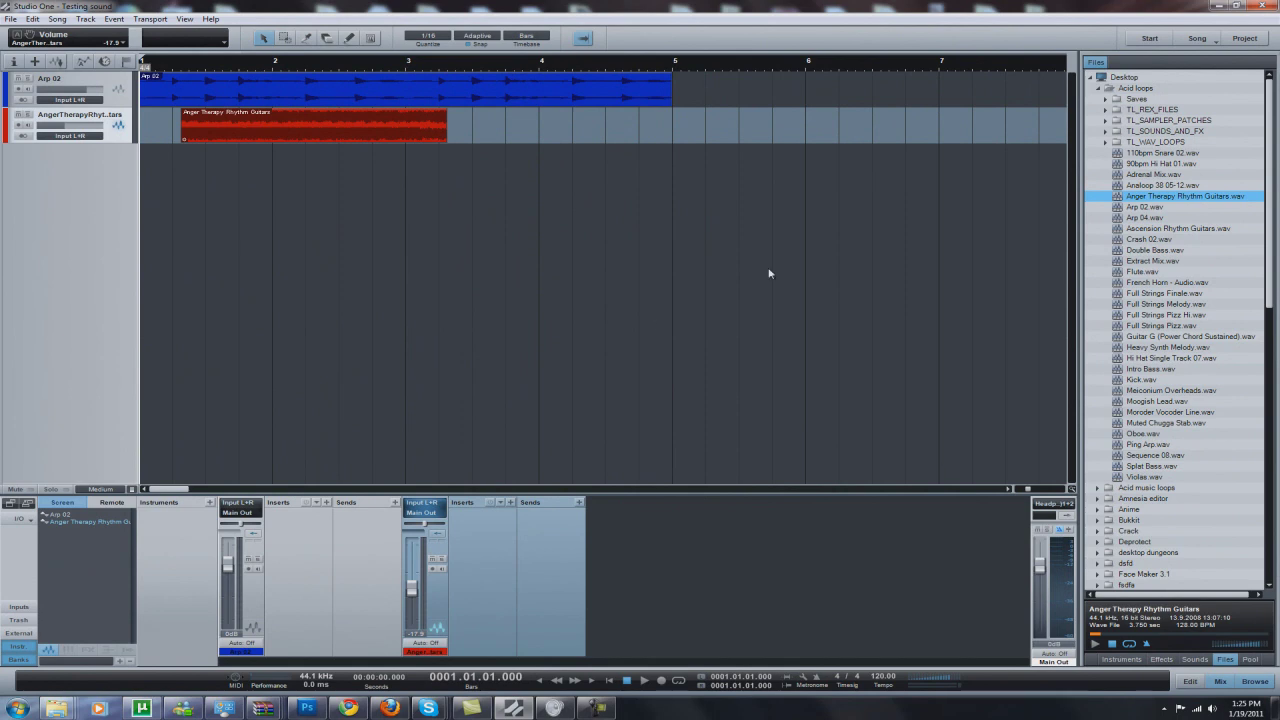
Insert the Nomad Factory MAGNETIC tape warmer on the guitar channel.
{"action": "left_click", "coordinate": [511, 502]}
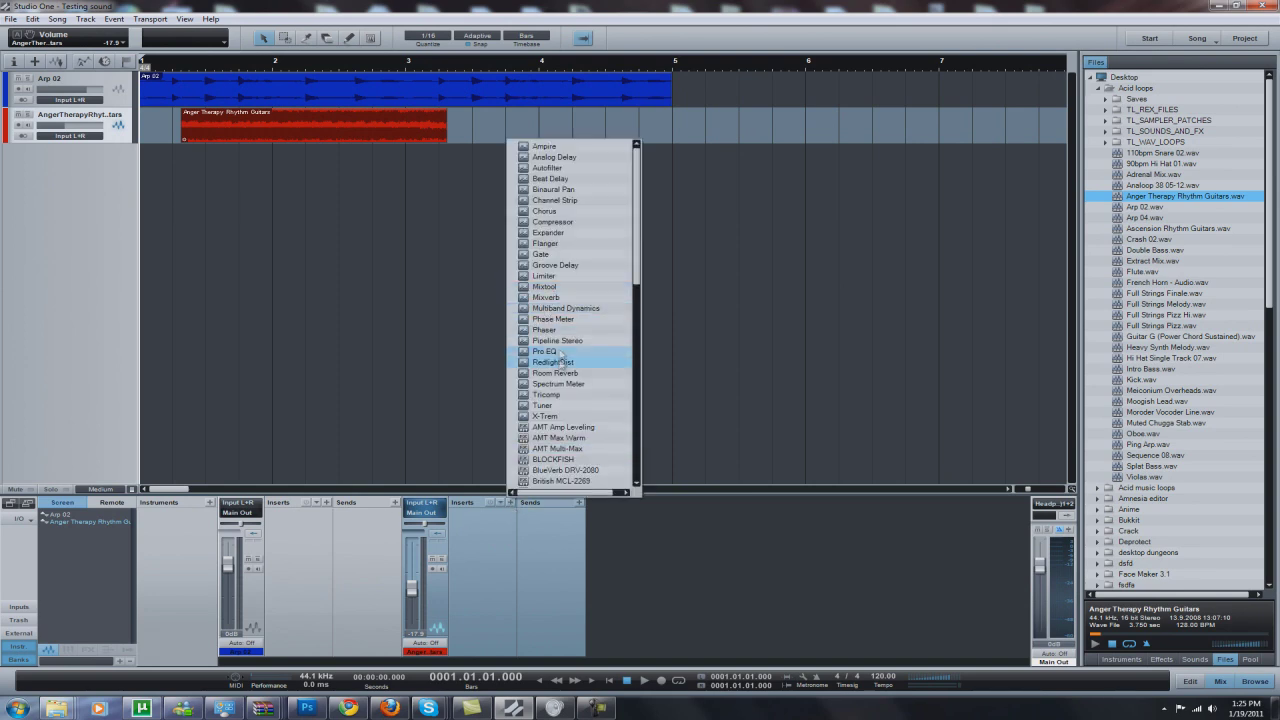
{"action": "scroll", "coordinate": [565, 400], "scroll_direction": "down", "scroll_amount": 10}
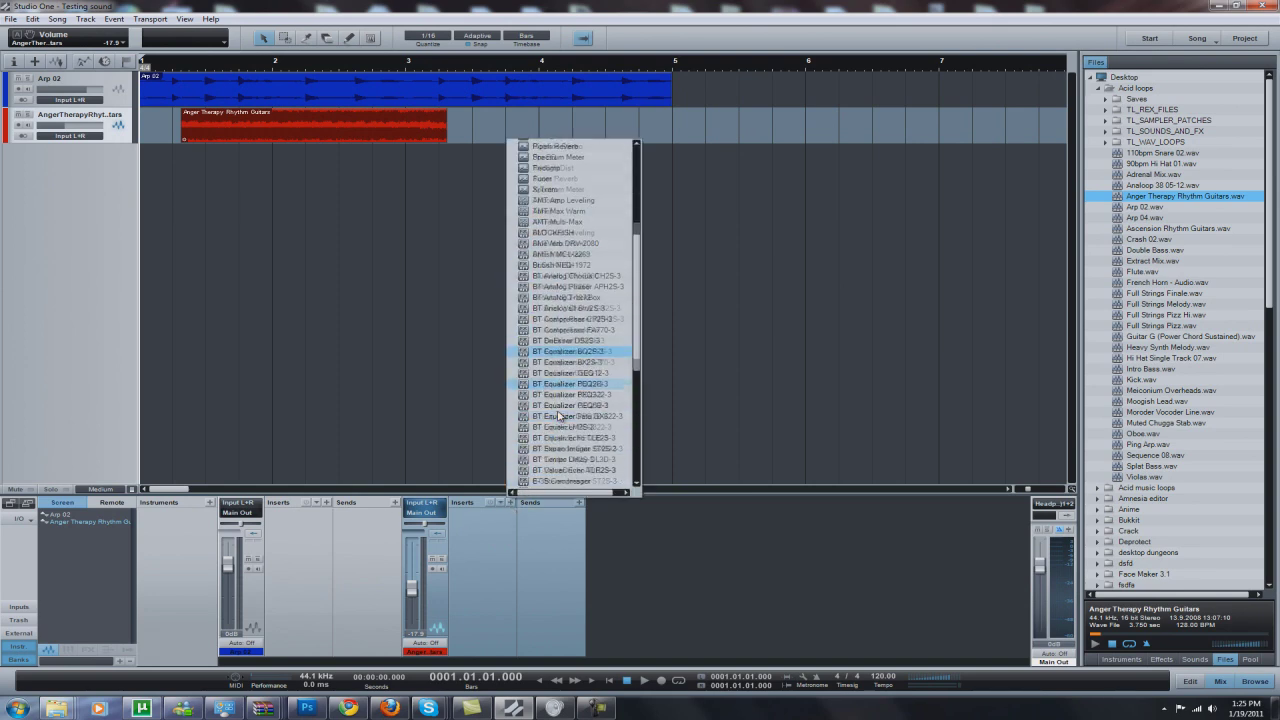
{"action": "scroll", "coordinate": [572, 350], "scroll_direction": "down", "scroll_amount": 5}
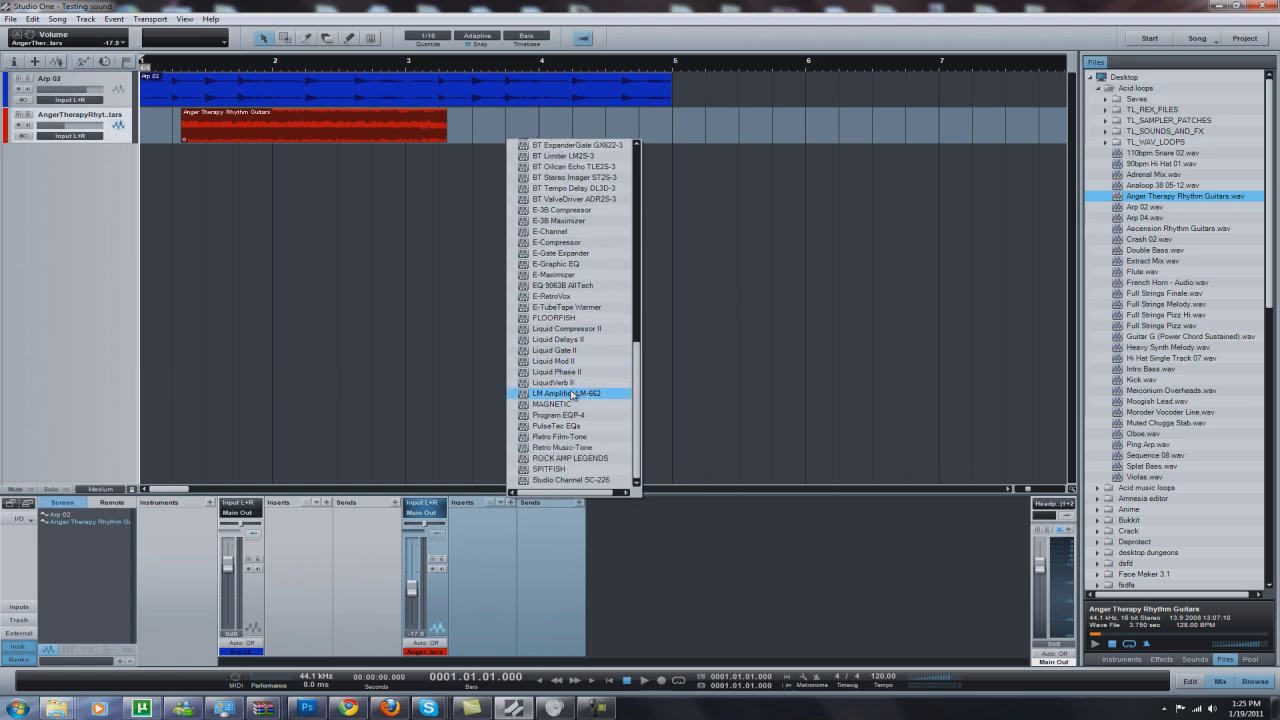
{"action": "left_click", "coordinate": [575, 404]}
{"action": "left_click_drag", "start_coordinate": [653, 190], "coordinate": [557, 152]}
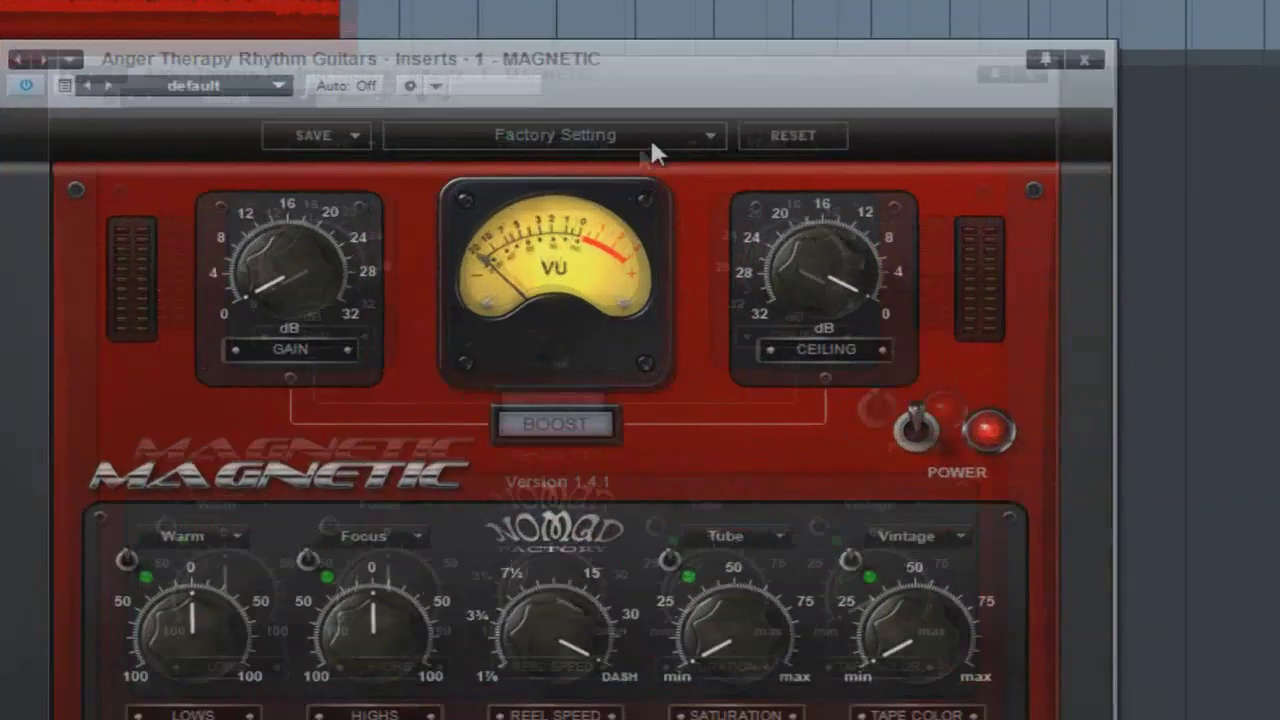
Load the Guitars - Acoustic Tube Vintage preset on MAGNETIC and play from just after bar 1.
{"action": "left_click", "coordinate": [604, 180]}
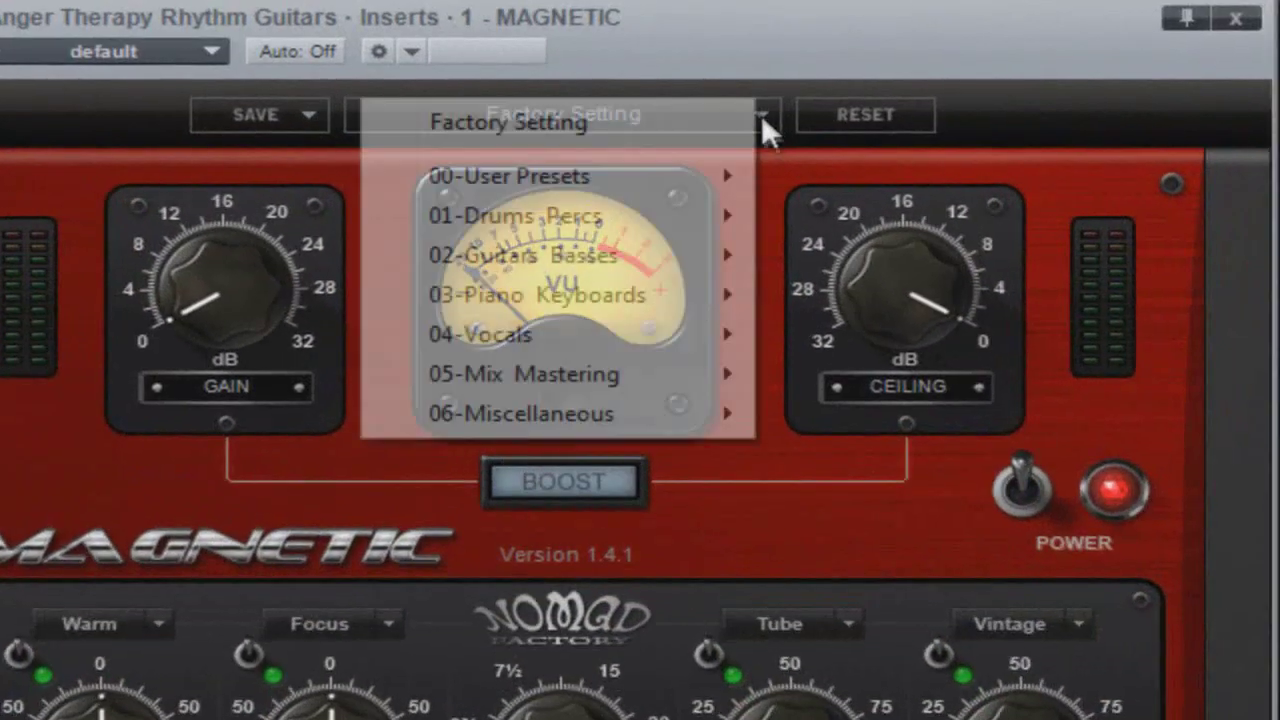
{"action": "mouse_move", "coordinate": [659, 265]}
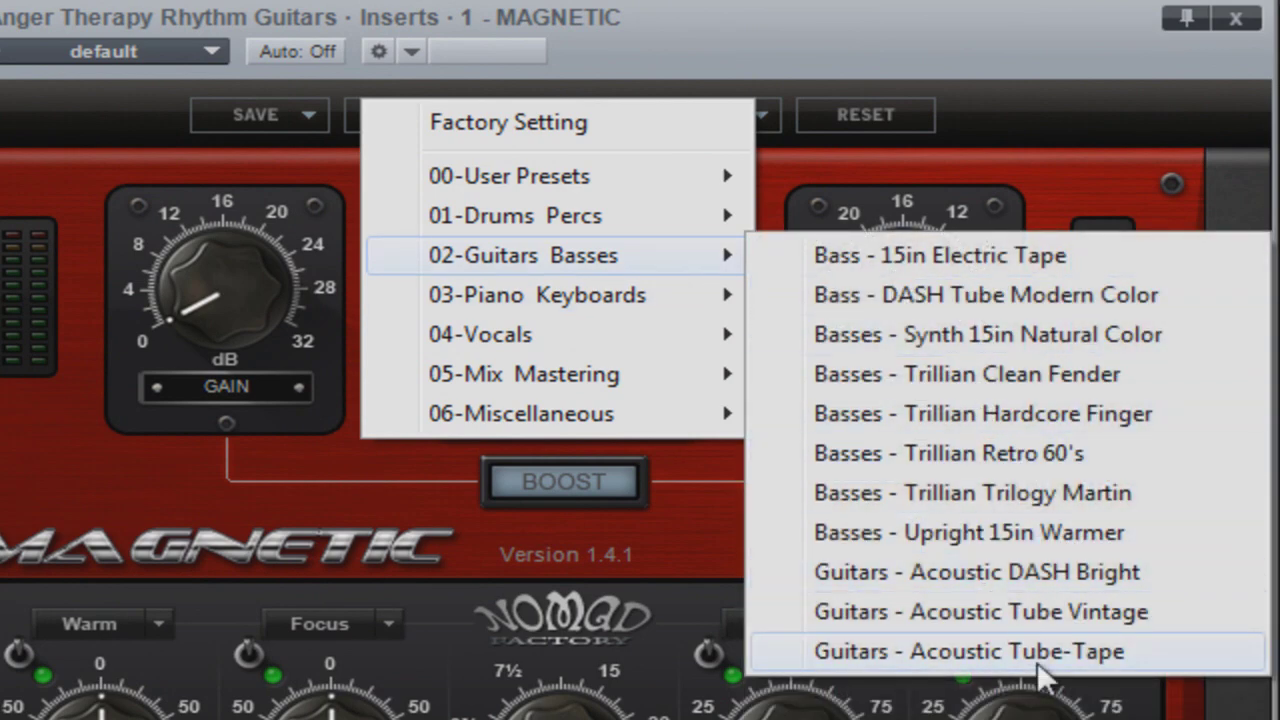
{"action": "left_click", "coordinate": [1141, 611]}
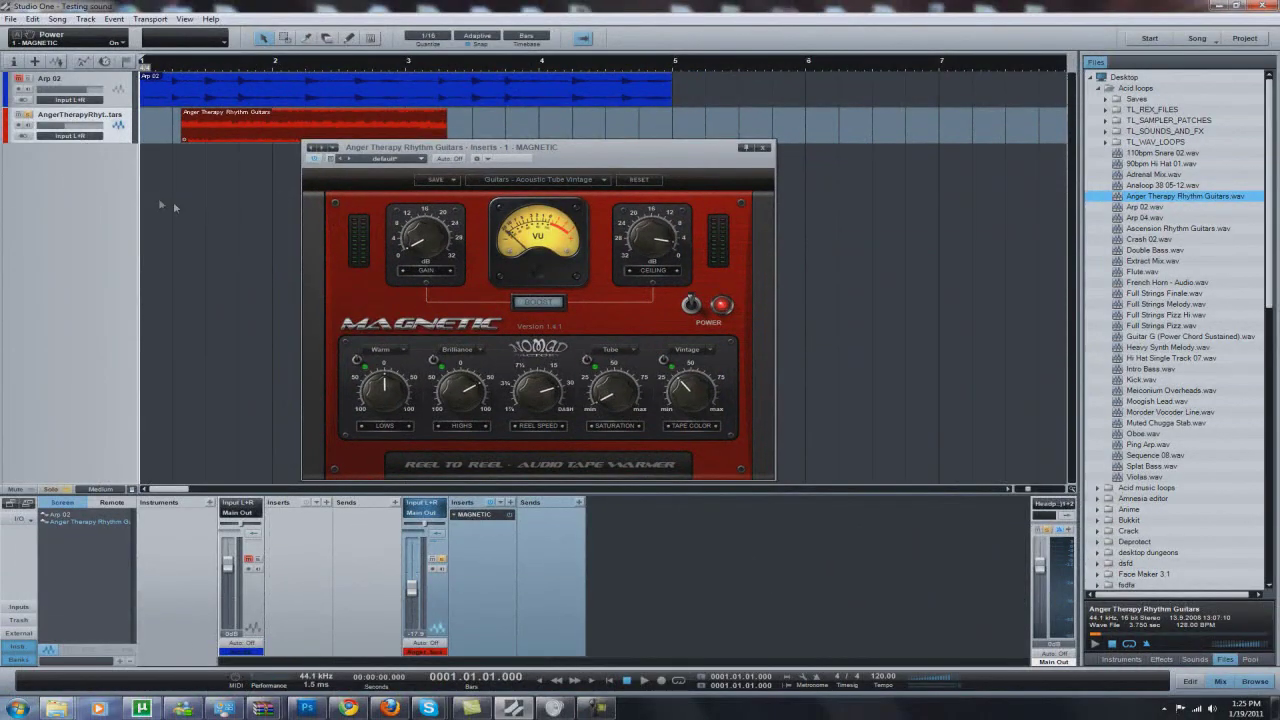
{"action": "left_click", "coordinate": [146, 62]}
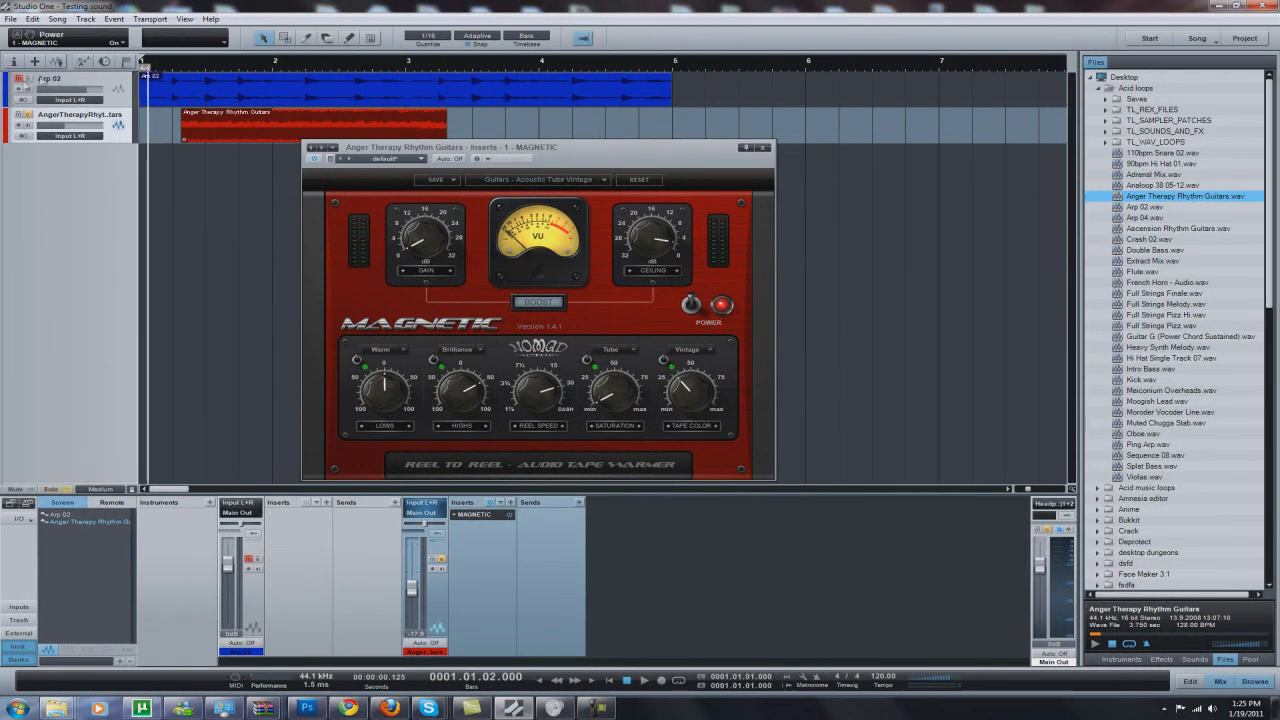
{"action": "key", "text": "space"}
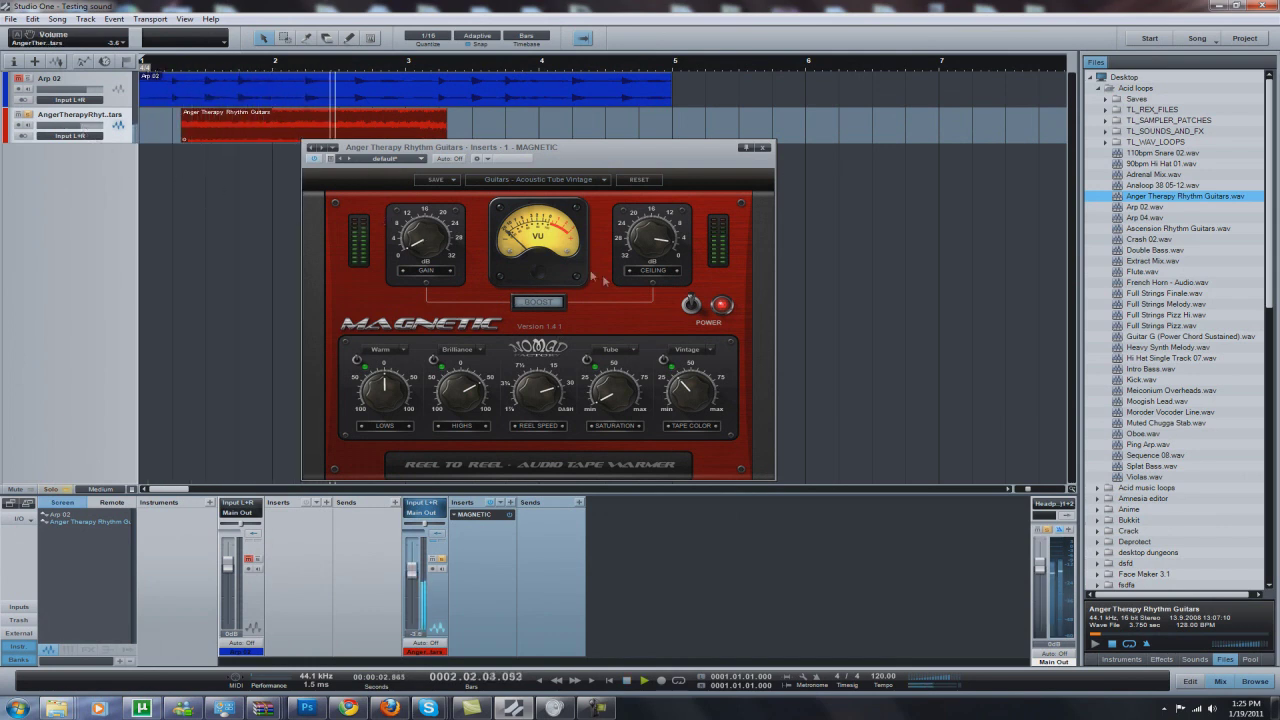
Compare the guitar with Magnetic bypassed and active, then loop bars 1.4 to about 3.2 with looping on.
{"action": "left_click", "coordinate": [691, 305]}
{"action": "left_click", "coordinate": [691, 305]}
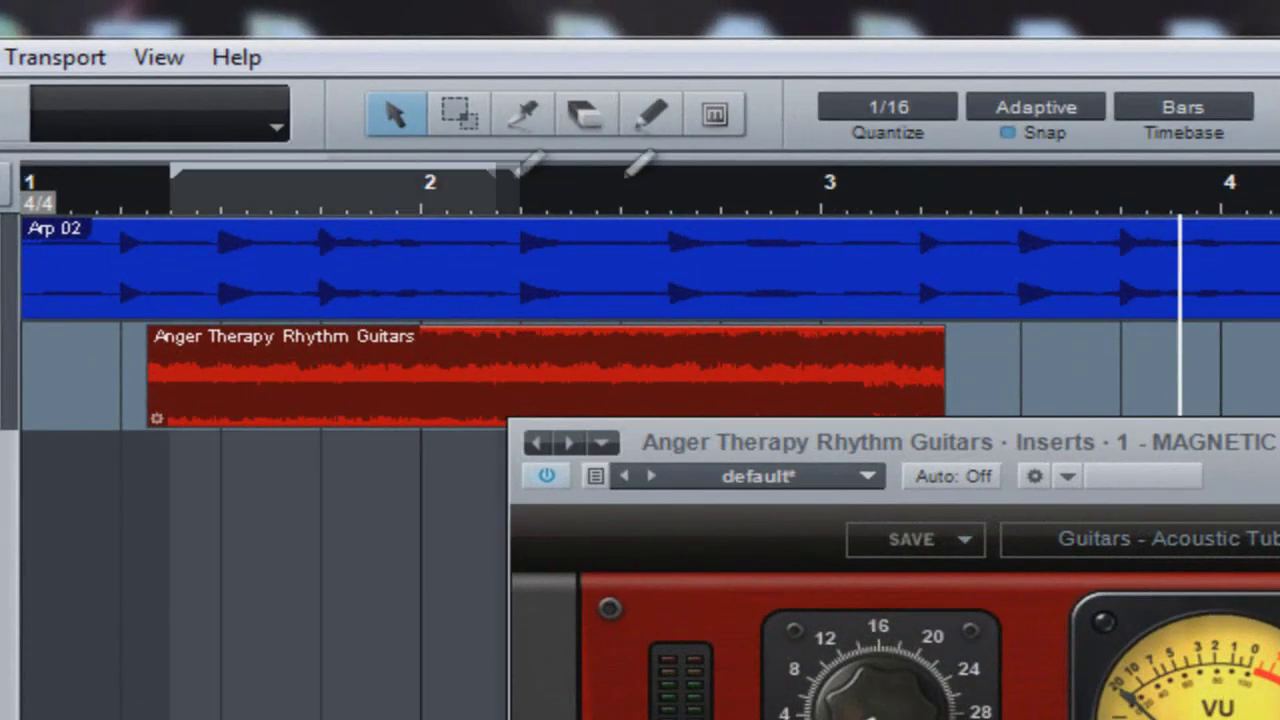
{"action": "left_click_drag", "start_coordinate": [528, 162], "coordinate": [929, 134]}
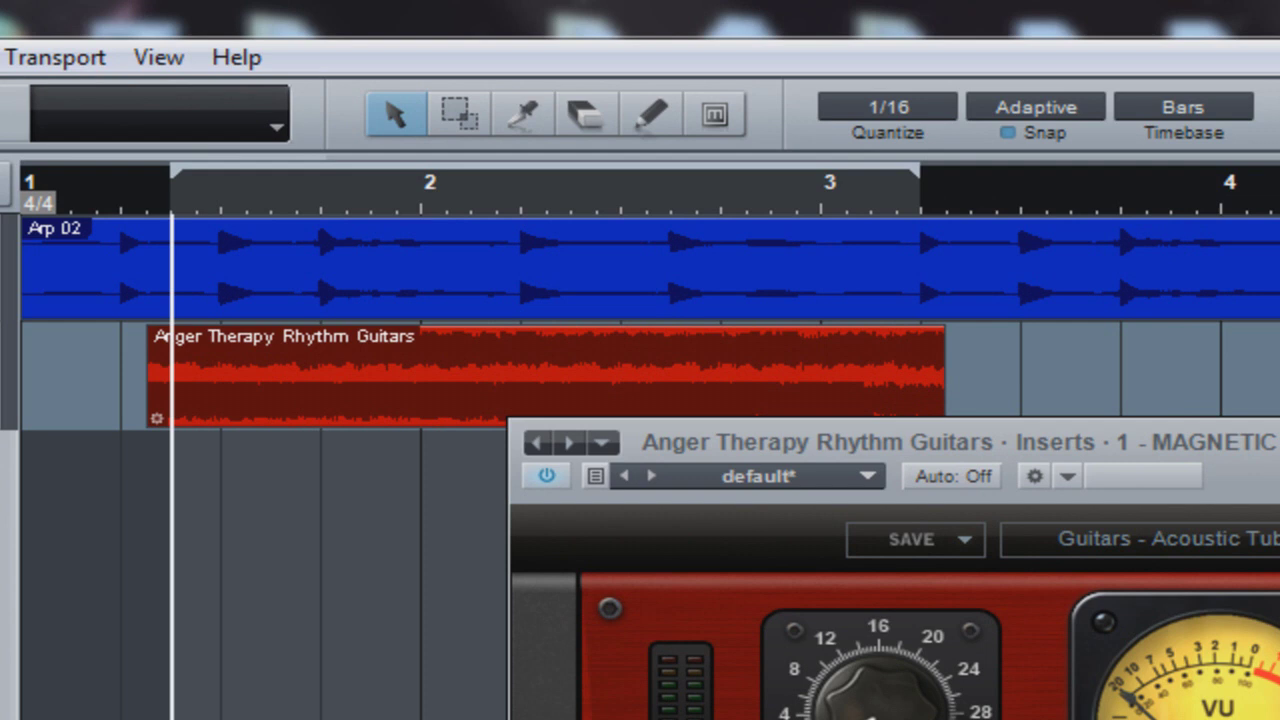
{"action": "key", "text": "KP_Divide"}
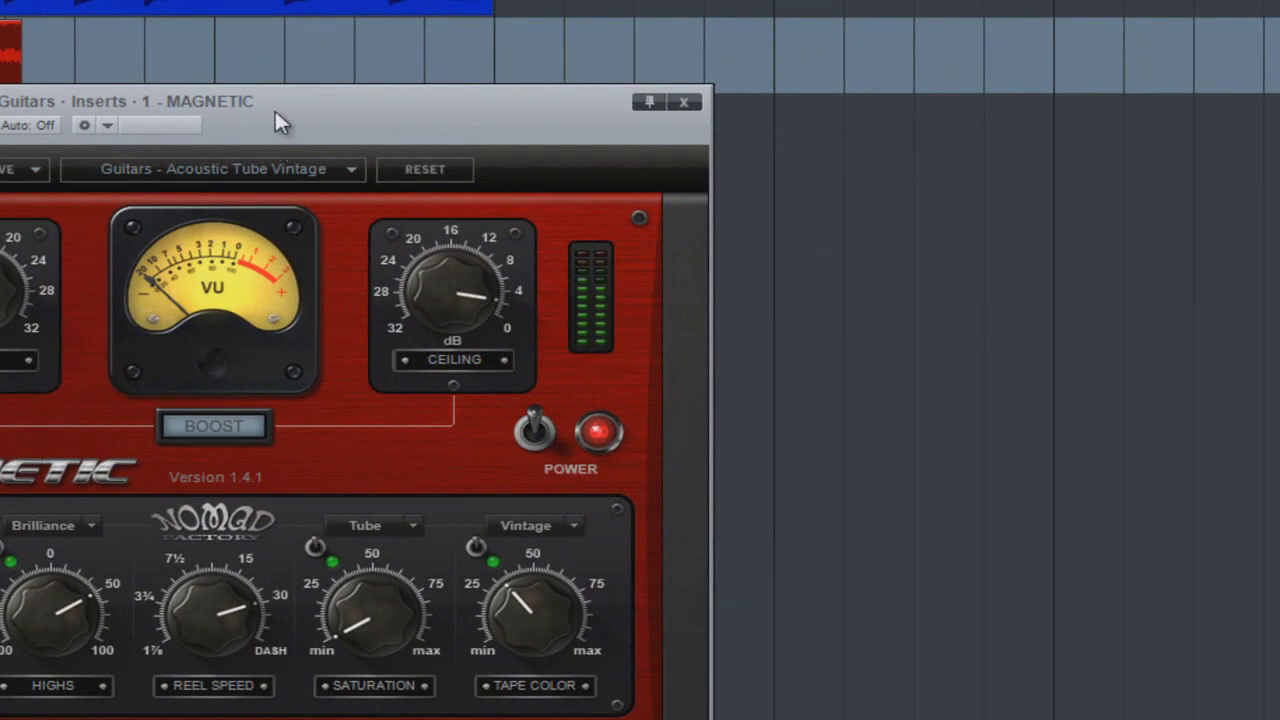
{"action": "left_click_drag", "start_coordinate": [495, 186], "coordinate": [697, 25]}
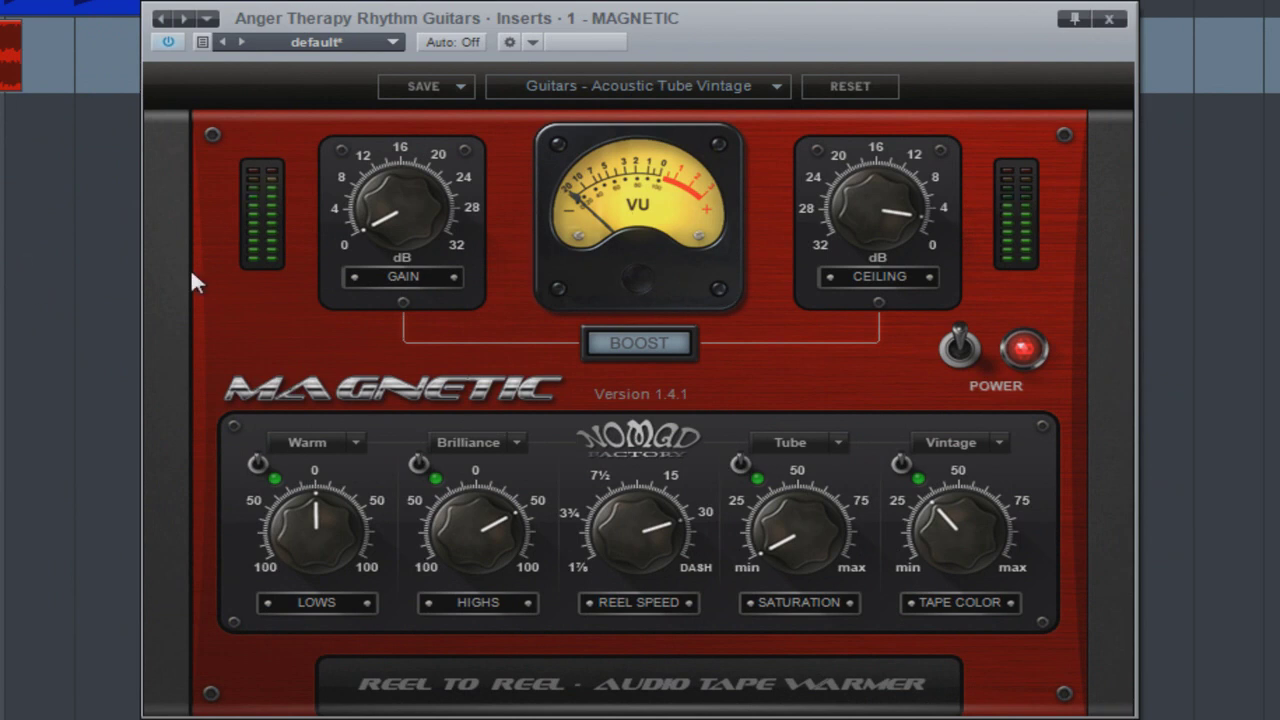
Load the Guitars - Acoustic DASH Bright preset on Magnetic and compare it bypassed and active.
{"action": "left_click", "coordinate": [776, 88]}
{"action": "mouse_move", "coordinate": [720, 185]}
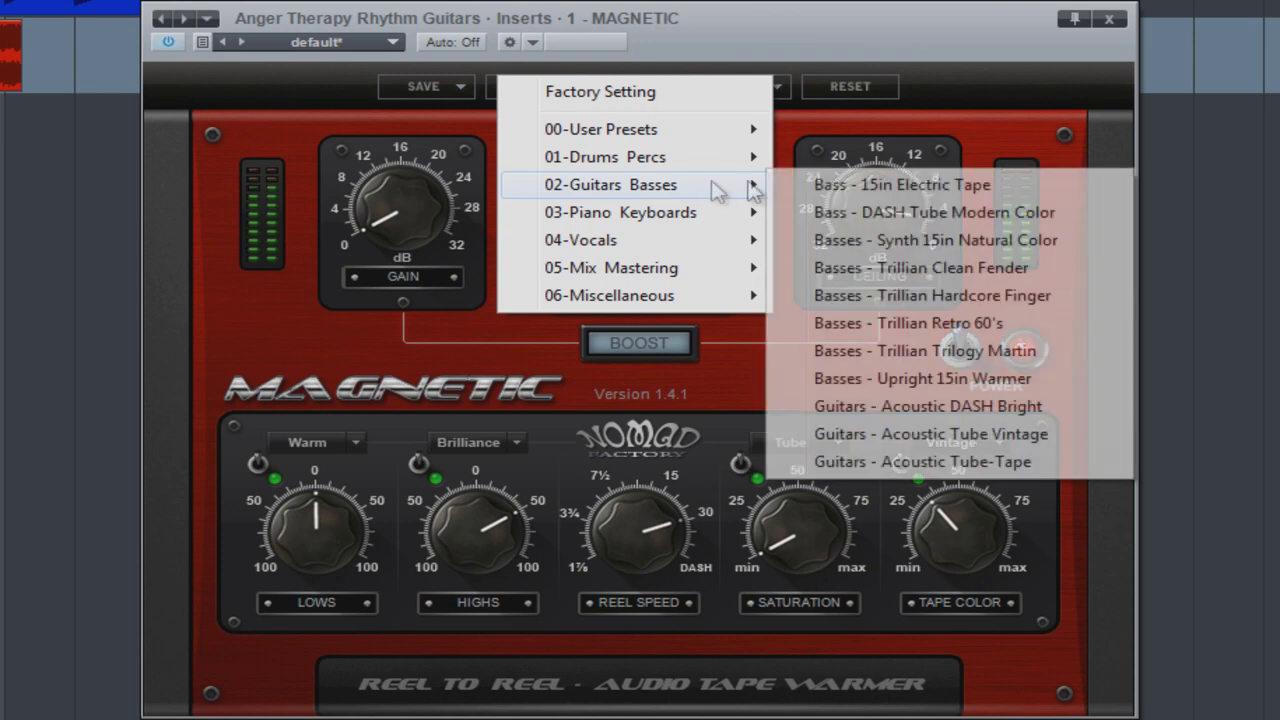
{"action": "left_click", "coordinate": [995, 406]}
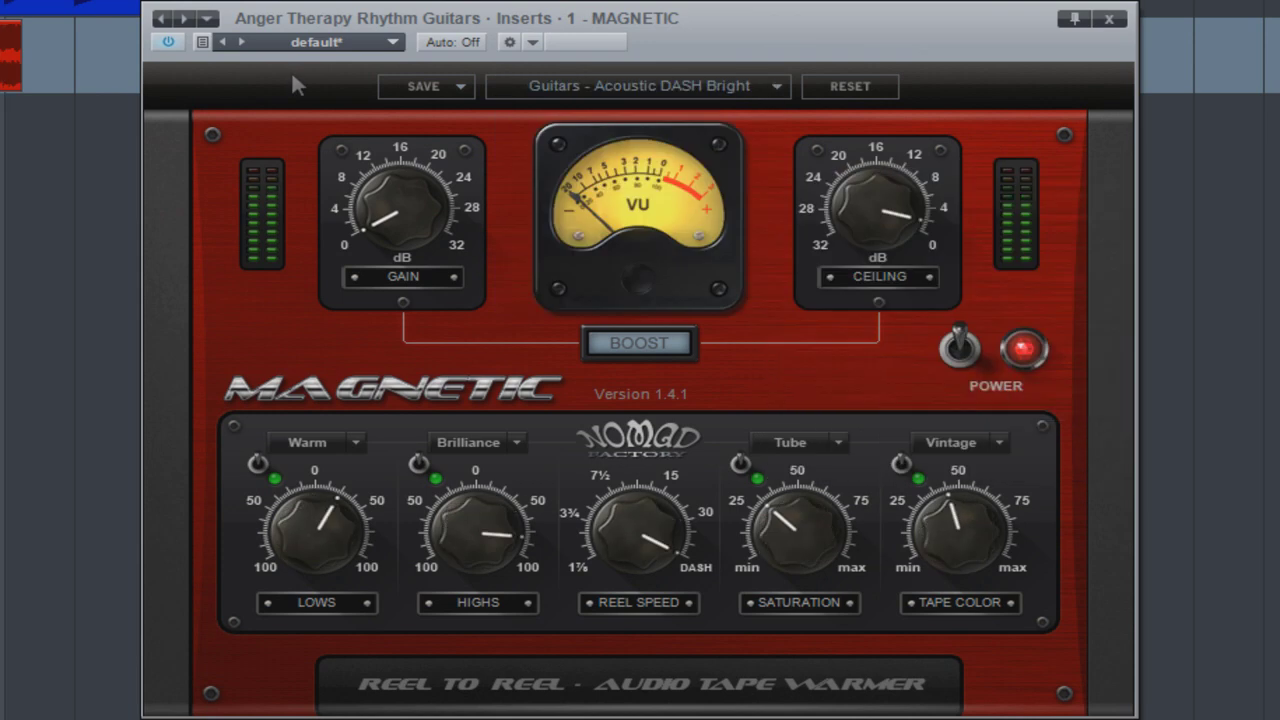
{"action": "left_click", "coordinate": [964, 346]}
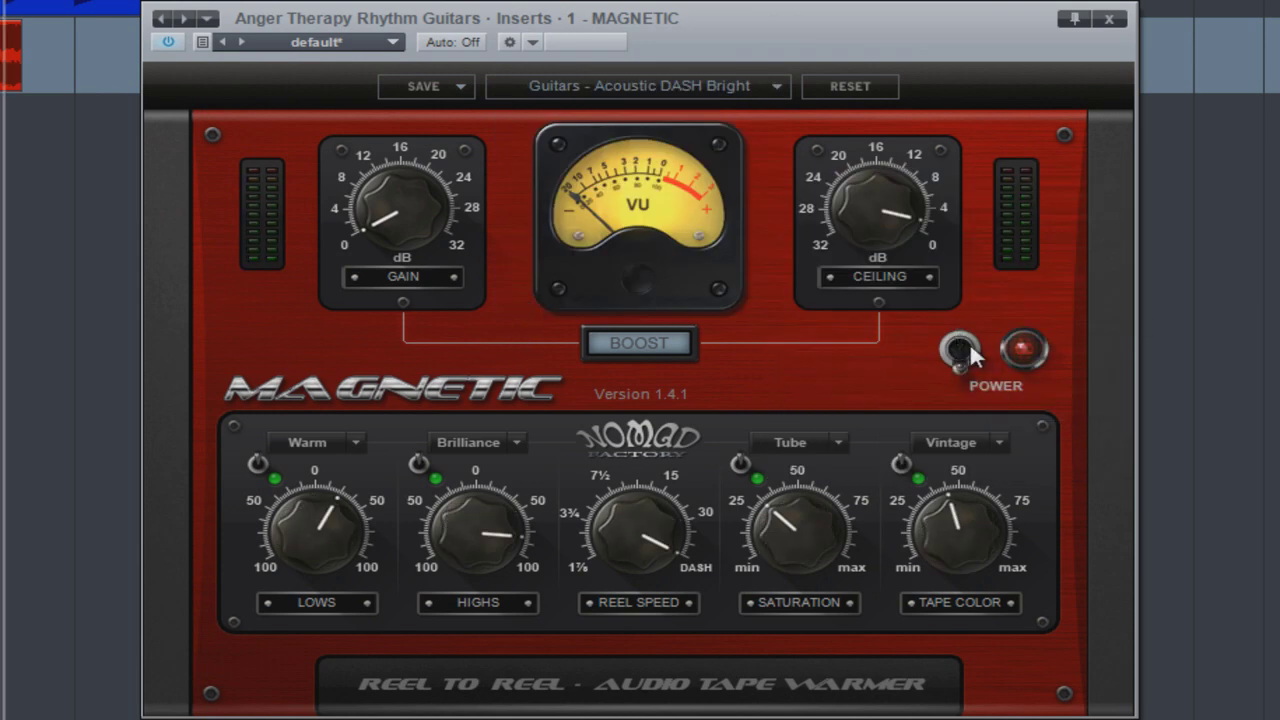
{"action": "left_click", "coordinate": [969, 342]}
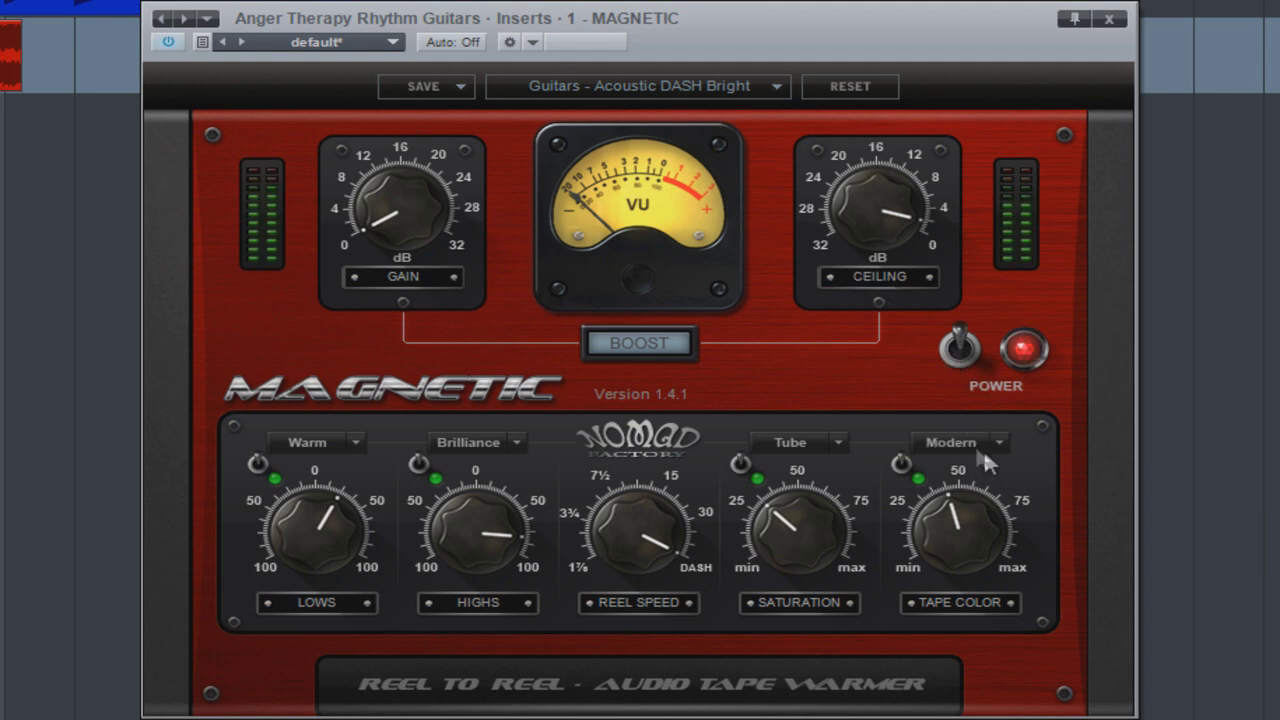
Set Magnetic's saturation type to Tube-Tape.
{"action": "left_click", "coordinate": [838, 442]}
{"action": "left_click", "coordinate": [852, 445]}
{"action": "left_click", "coordinate": [841, 443]}
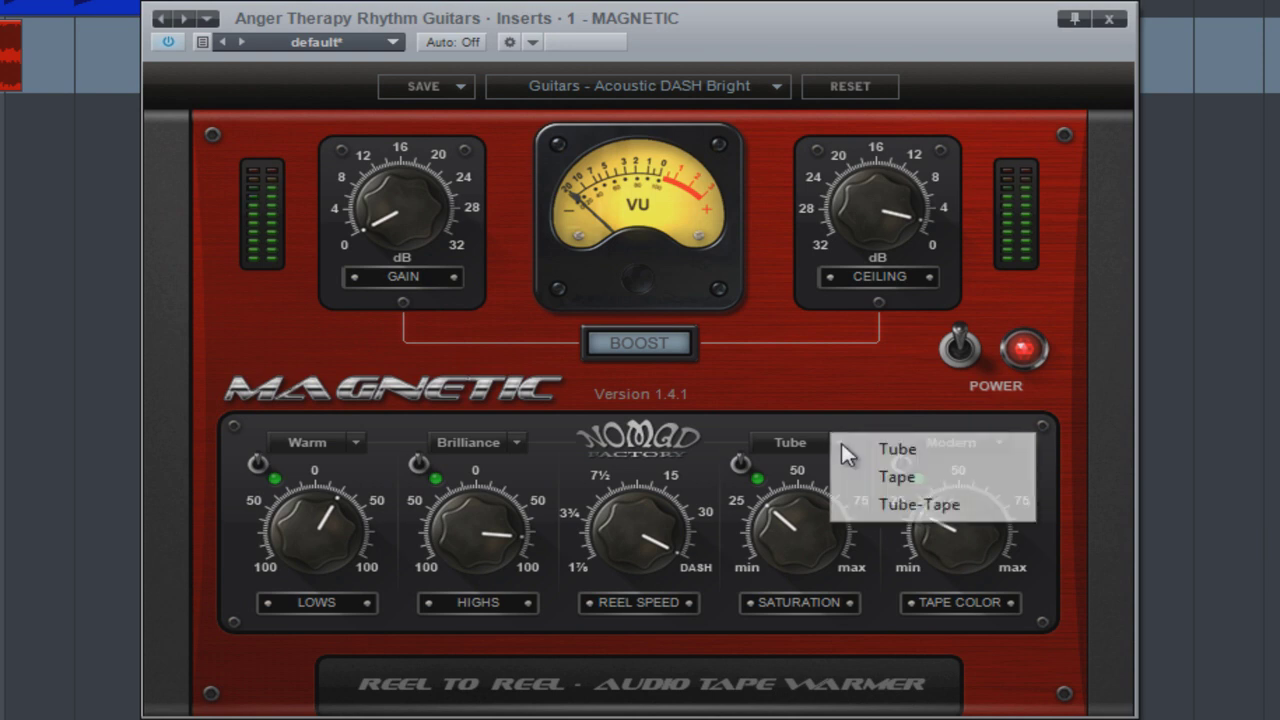
{"action": "left_click", "coordinate": [900, 504]}
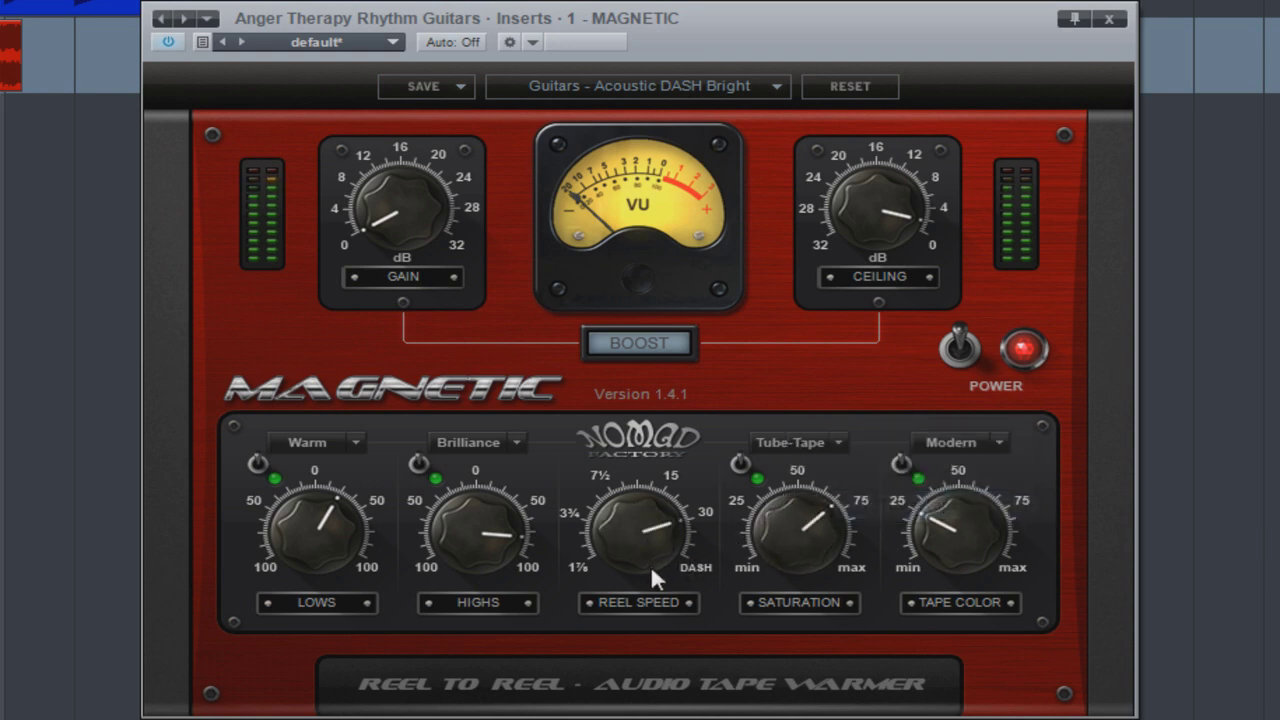
Set highs mode to Detail and lows mode to Lush, raising both amounts.
{"action": "left_click", "coordinate": [515, 442]}
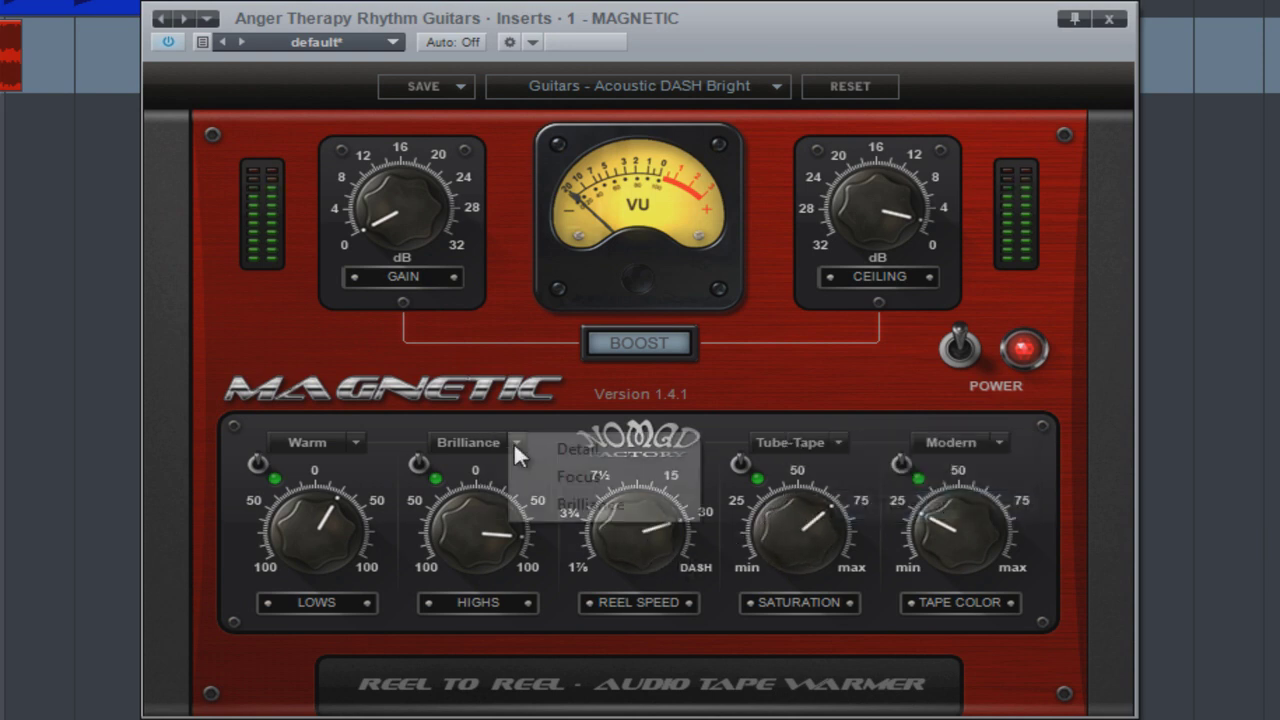
{"action": "left_click", "coordinate": [575, 449]}
{"action": "mouse_move", "coordinate": [491, 543]}
{"action": "left_mouse_down"}
{"action": "mouse_move", "coordinate": [487, 524]}
{"action": "mouse_move", "coordinate": [488, 545]}
{"action": "left_mouse_up"}
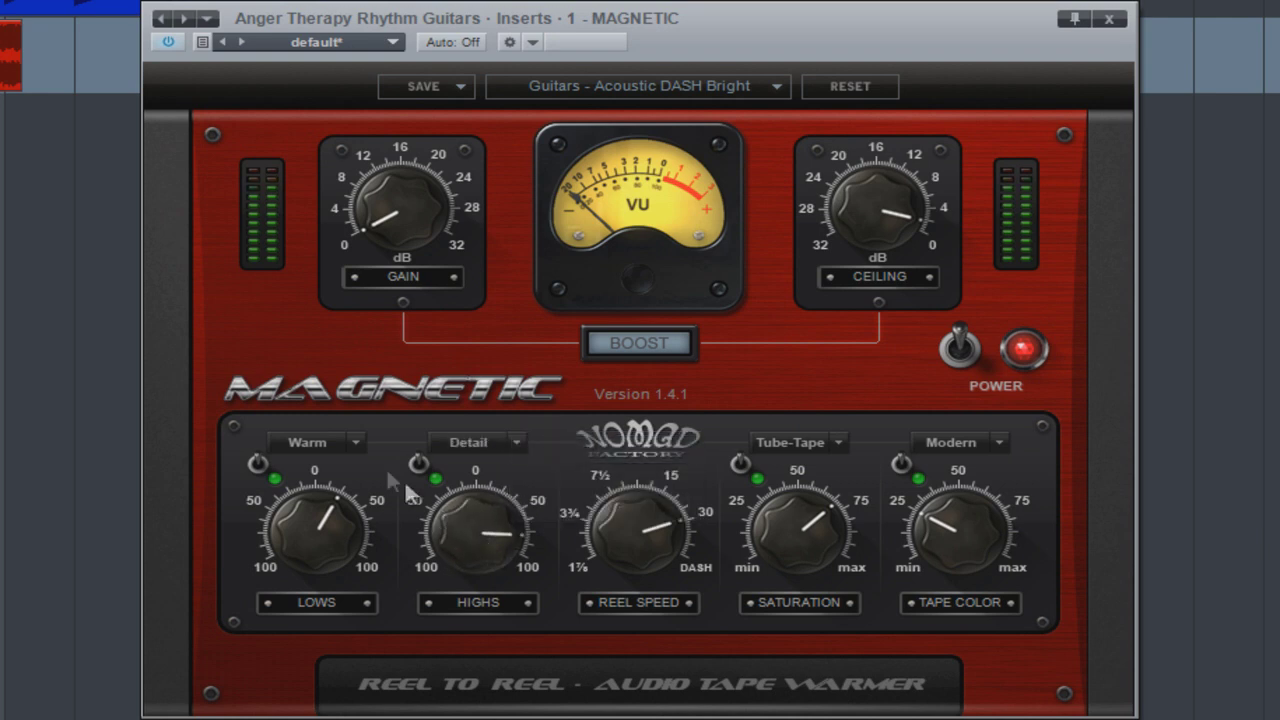
{"action": "left_click", "coordinate": [353, 442]}
{"action": "left_click", "coordinate": [421, 503]}
{"action": "left_click_drag", "start_coordinate": [346, 529], "coordinate": [309, 462]}
Settle the gain near 18 dB and the ceiling at about 3.5 dB.
{"action": "left_click_drag", "start_coordinate": [366, 246], "coordinate": [372, 140]}
{"action": "left_click_drag", "start_coordinate": [418, 195], "coordinate": [426, 223]}
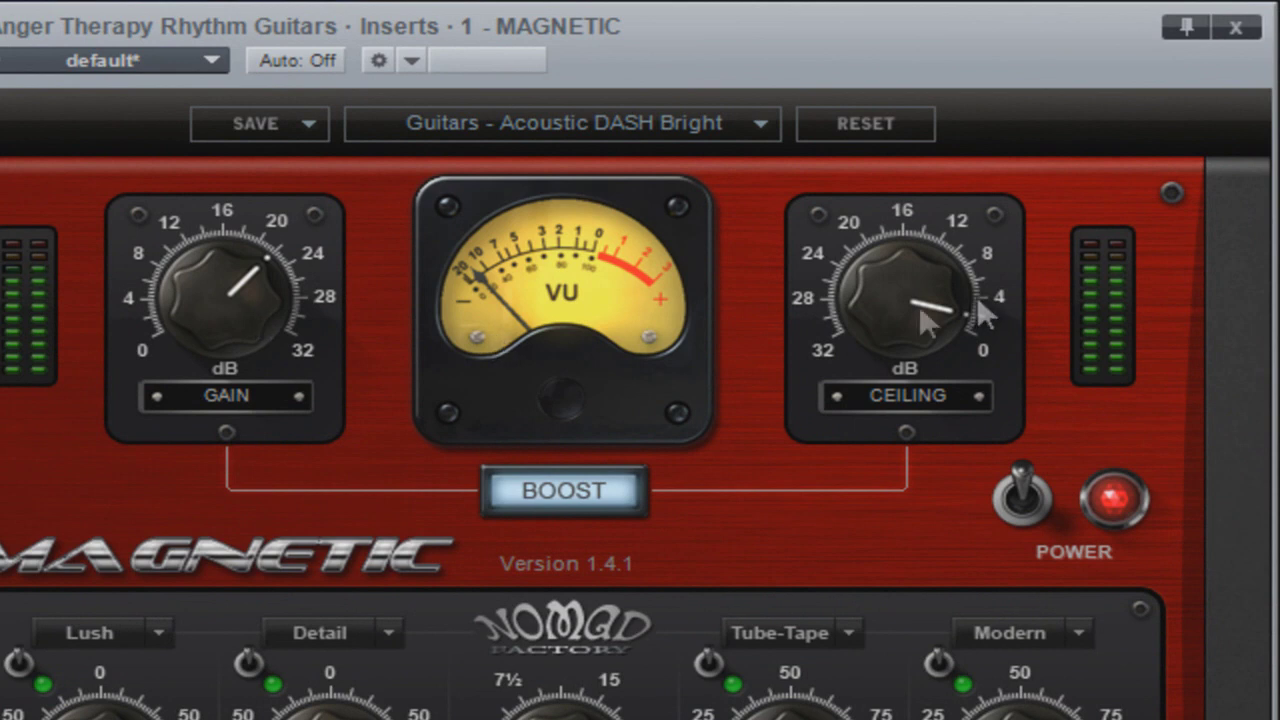
{"action": "left_click_drag", "start_coordinate": [977, 300], "coordinate": [909, 333]}
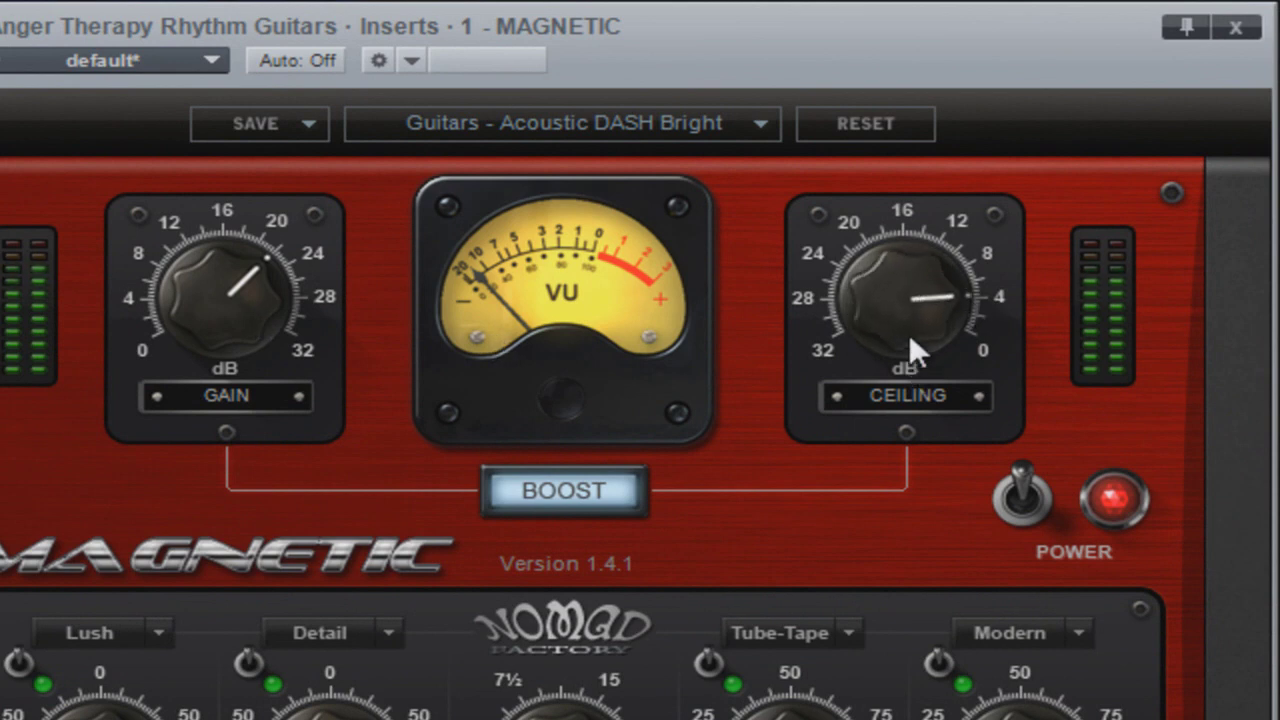
{"action": "left_click_drag", "start_coordinate": [257, 302], "coordinate": [205, 186]}
{"action": "left_click_drag", "start_coordinate": [883, 247], "coordinate": [893, 274]}
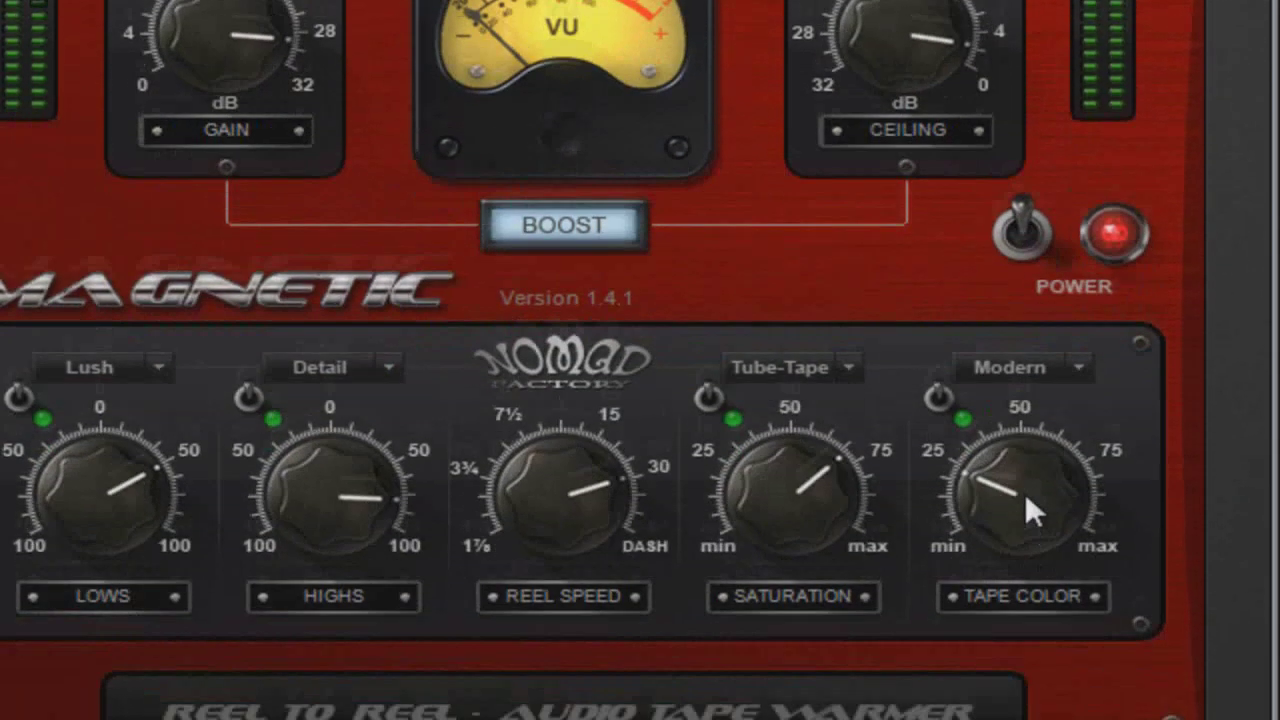
Drop tape colour near minimum, push saturation up, and enable the tape colour stage.
{"action": "left_click_drag", "start_coordinate": [1027, 500], "coordinate": [1001, 460]}
{"action": "mouse_move", "coordinate": [778, 430]}
{"action": "left_mouse_down"}
{"action": "mouse_move", "coordinate": [774, 398]}
{"action": "mouse_move", "coordinate": [779, 418]}
{"action": "left_mouse_up"}
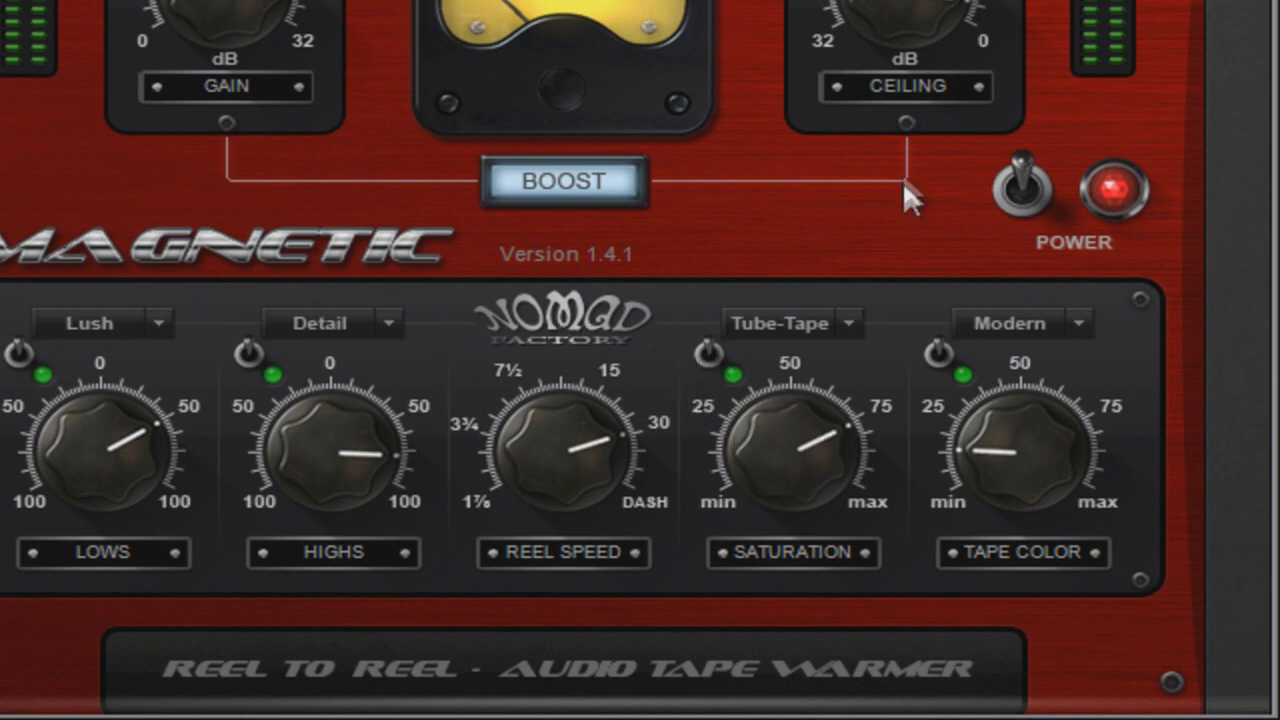
{"action": "left_click", "coordinate": [937, 356]}
{"action": "left_click", "coordinate": [1021, 187]}
Re-enable Magnetic, close its window, clear the loop range, and play the song from bar 1.
{"action": "left_click", "coordinate": [1021, 187]}
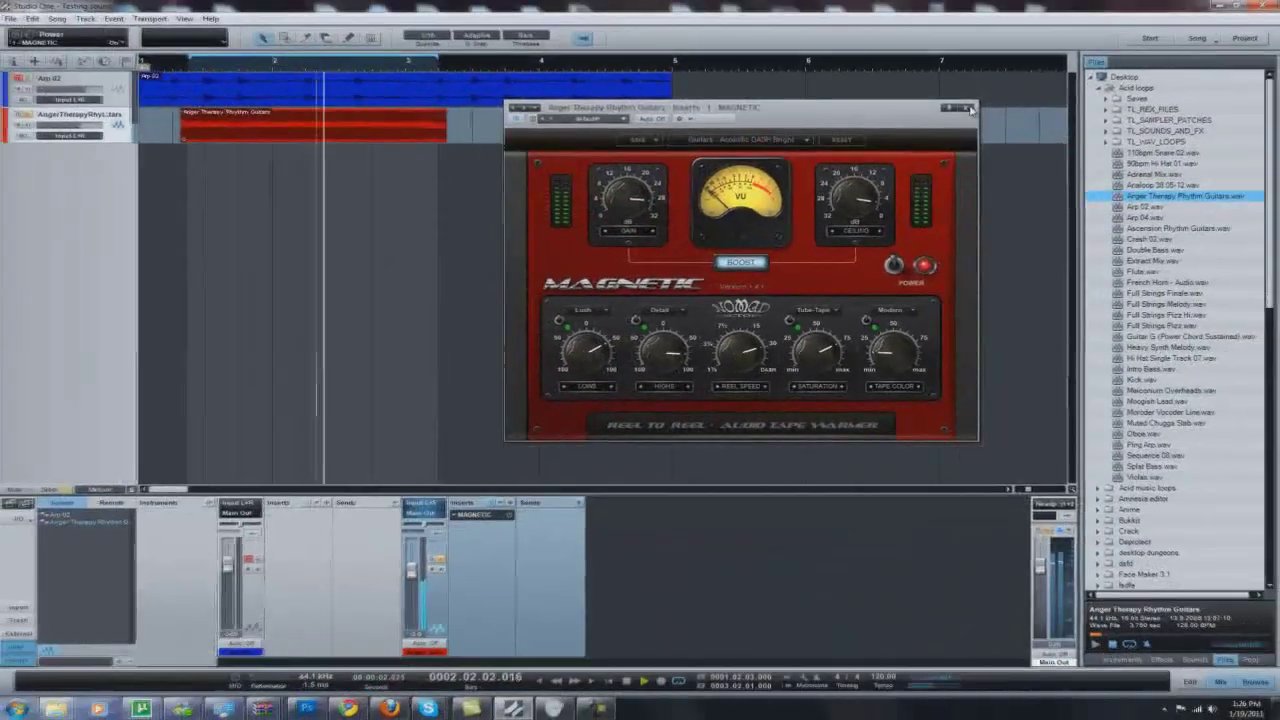
{"action": "left_click", "coordinate": [1100, 3]}
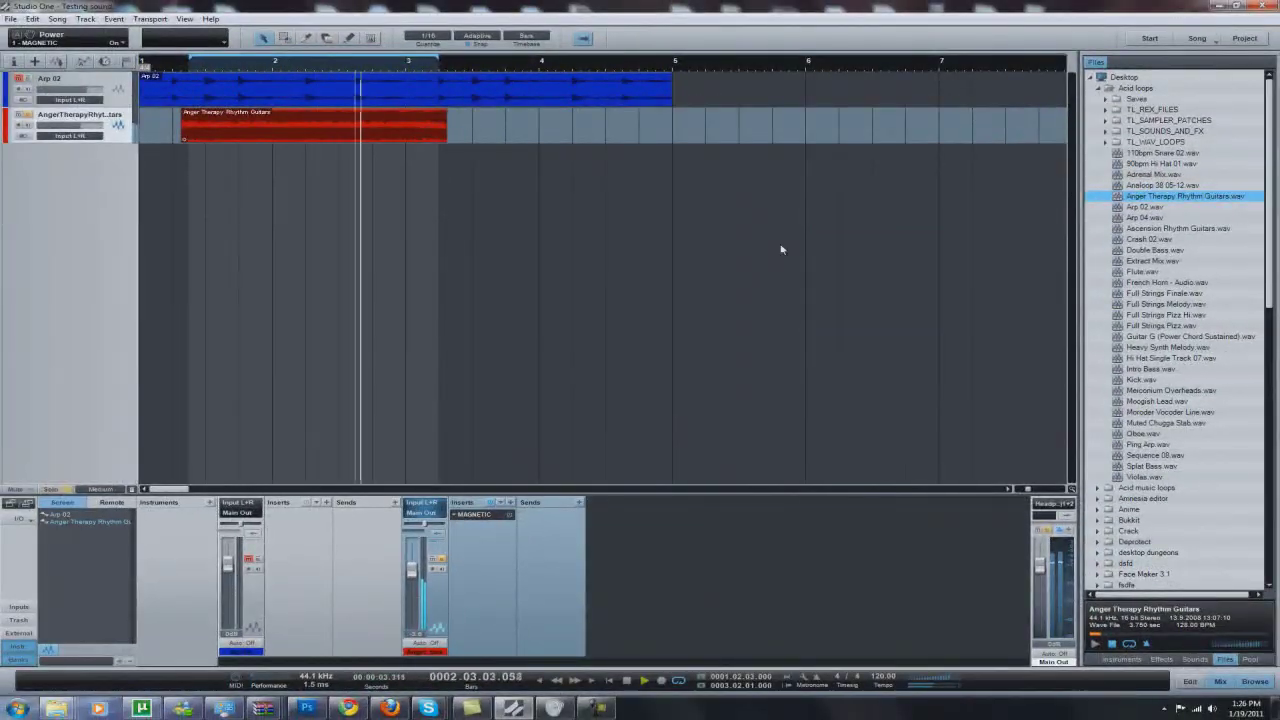
{"action": "left_click", "coordinate": [216, 55]}
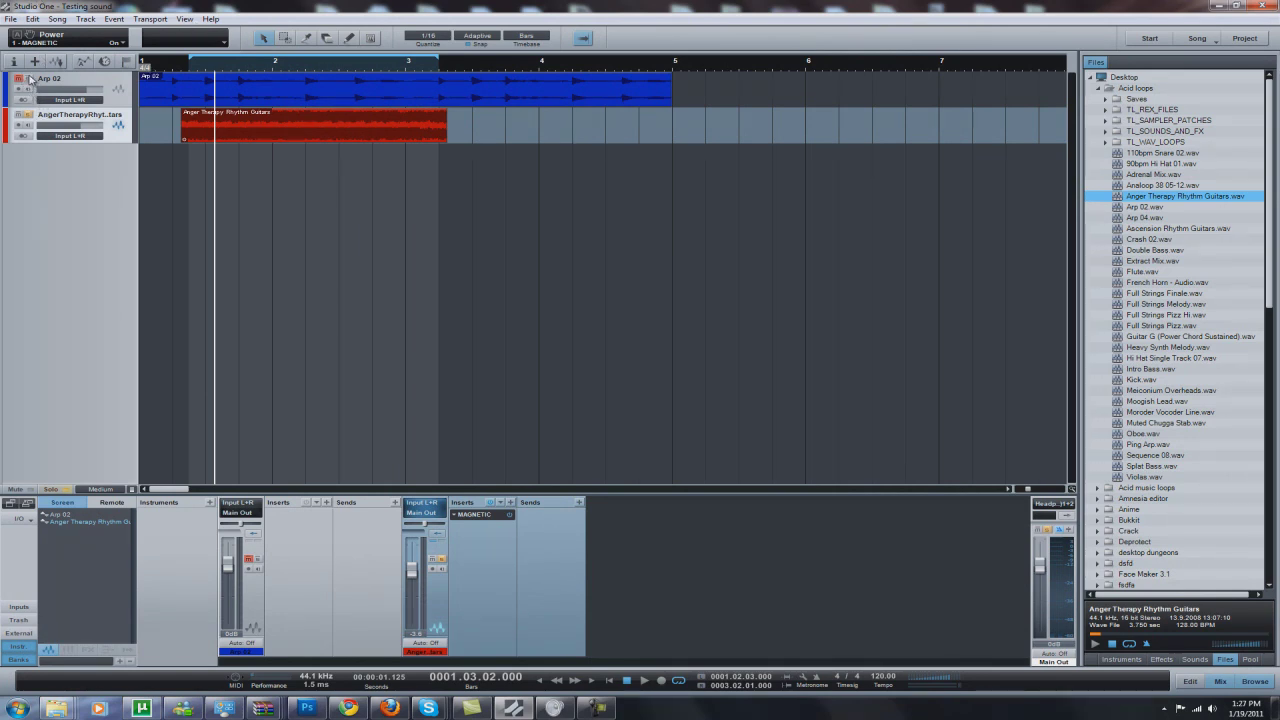
{"action": "left_click", "coordinate": [143, 56]}
{"action": "key", "text": "space"}
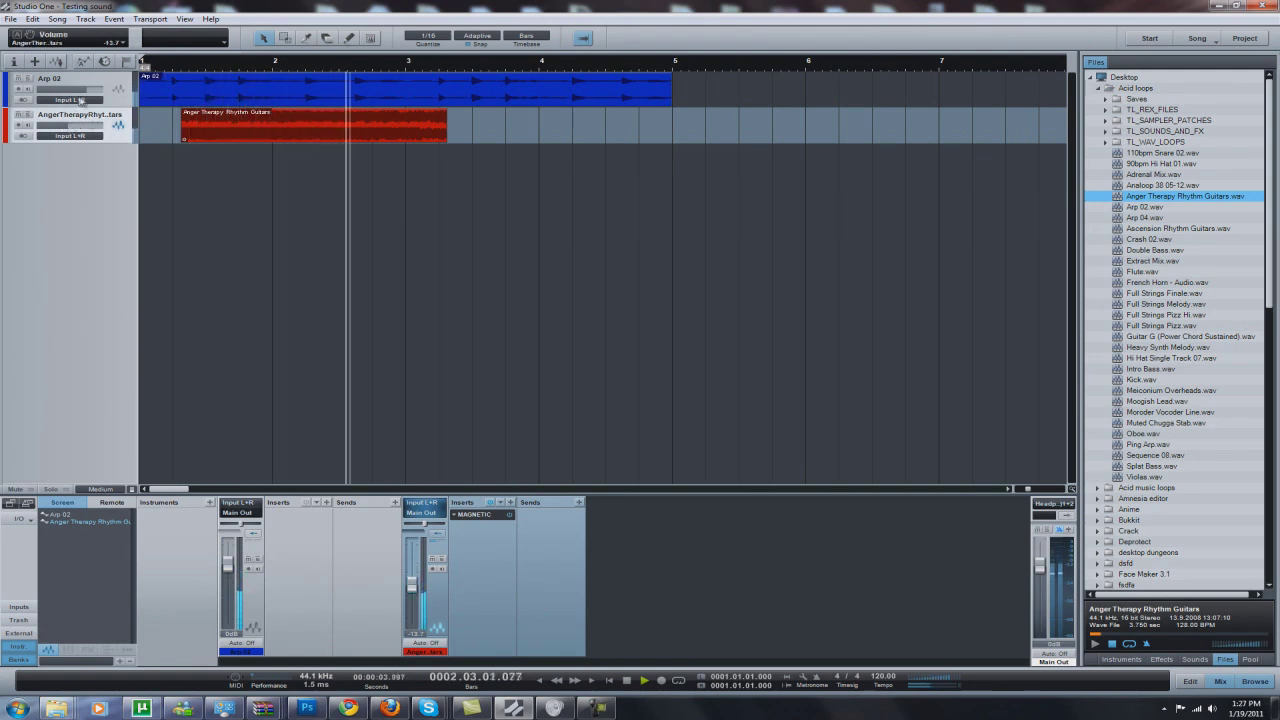
{"action": "left_click", "coordinate": [169, 69]}
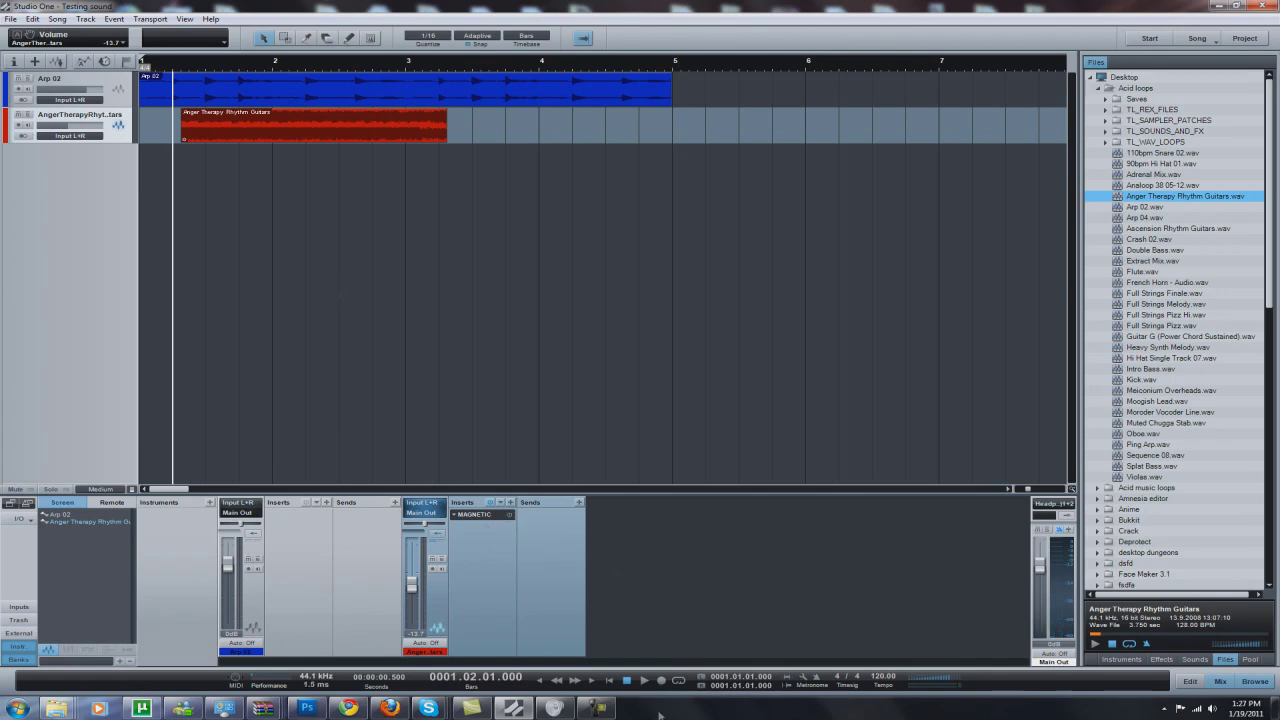
Shift the red Anger Therapy guitar event slightly later to start mid-bar 1.
{"action": "mouse_move", "coordinate": [613, 712]}
{"action": "left_click", "coordinate": [1188, 359]}
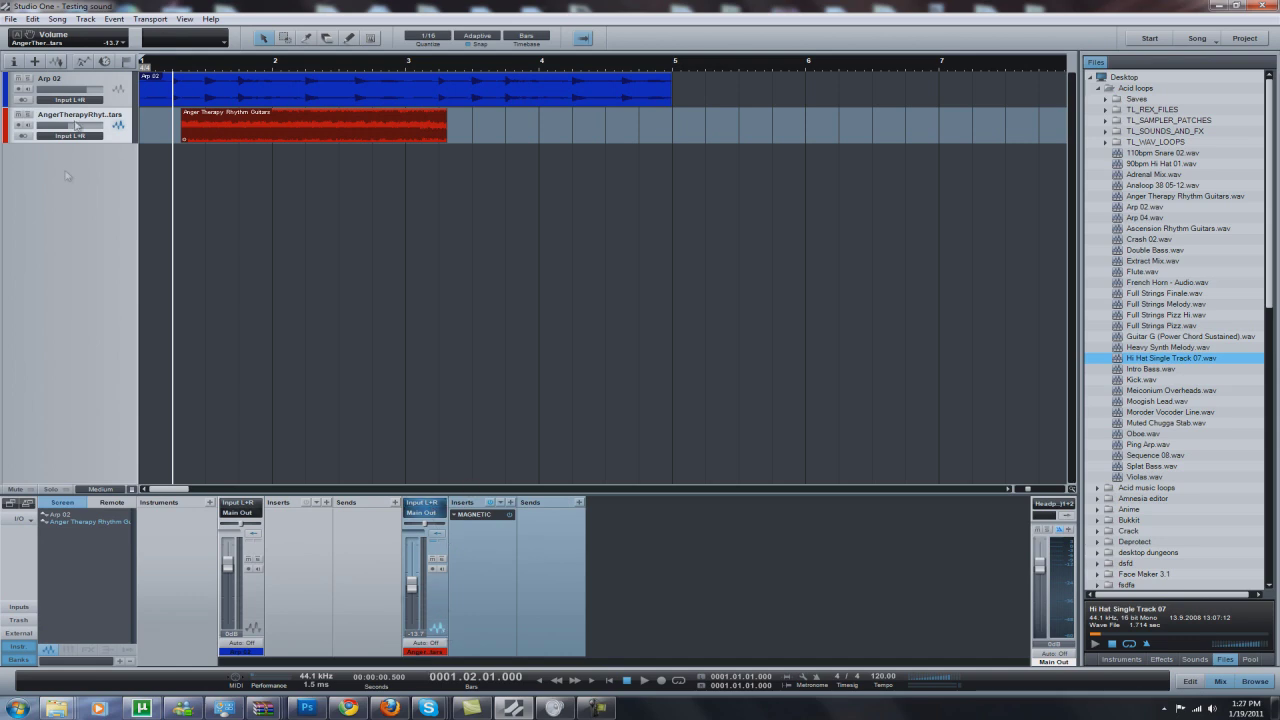
{"action": "left_click", "coordinate": [126, 96]}
{"action": "left_click", "coordinate": [117, 125]}
{"action": "left_click_drag", "start_coordinate": [290, 136], "coordinate": [369, 127]}
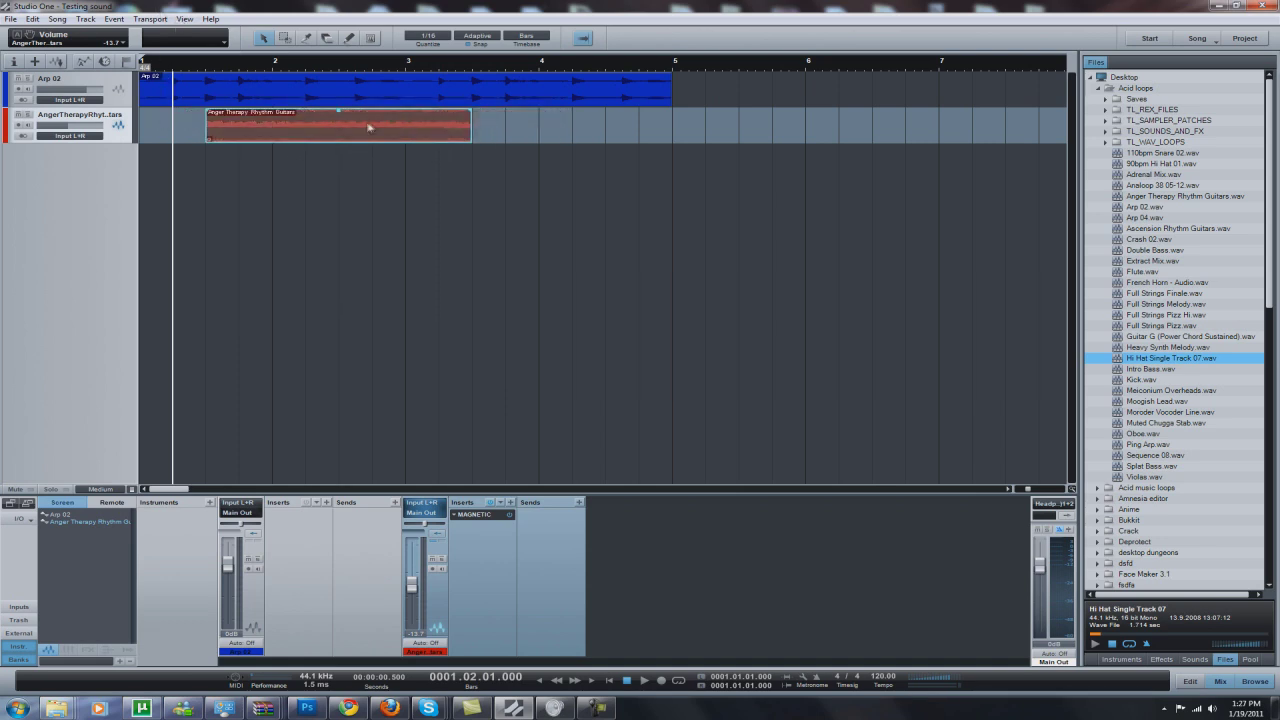